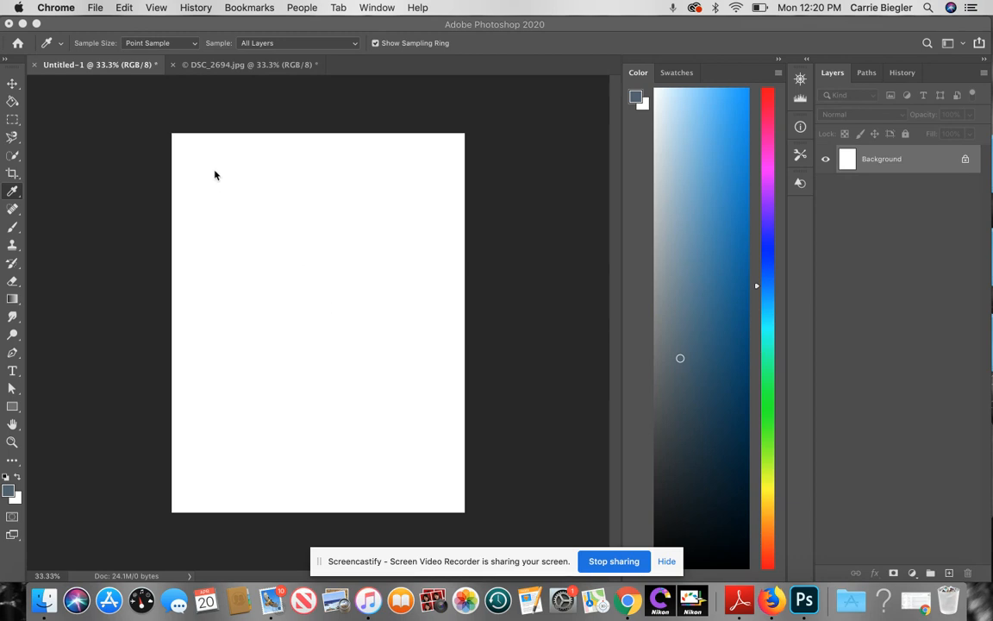
# Step: View the DSC_2694.jpg photo and return to the blank Untitled-1 document
pyautogui.click(108, 68)
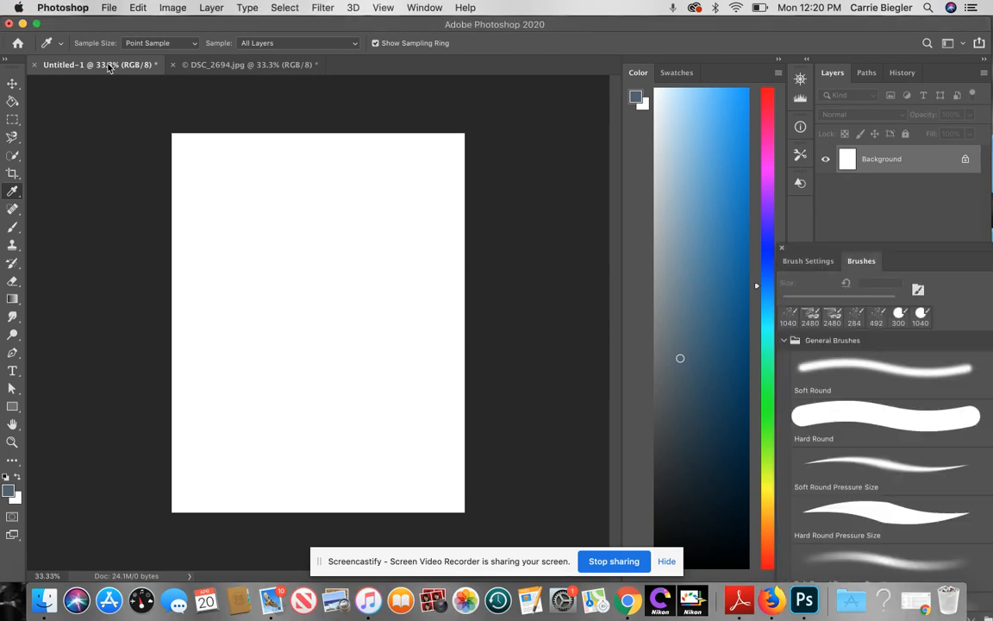
pyautogui.click(228, 69)
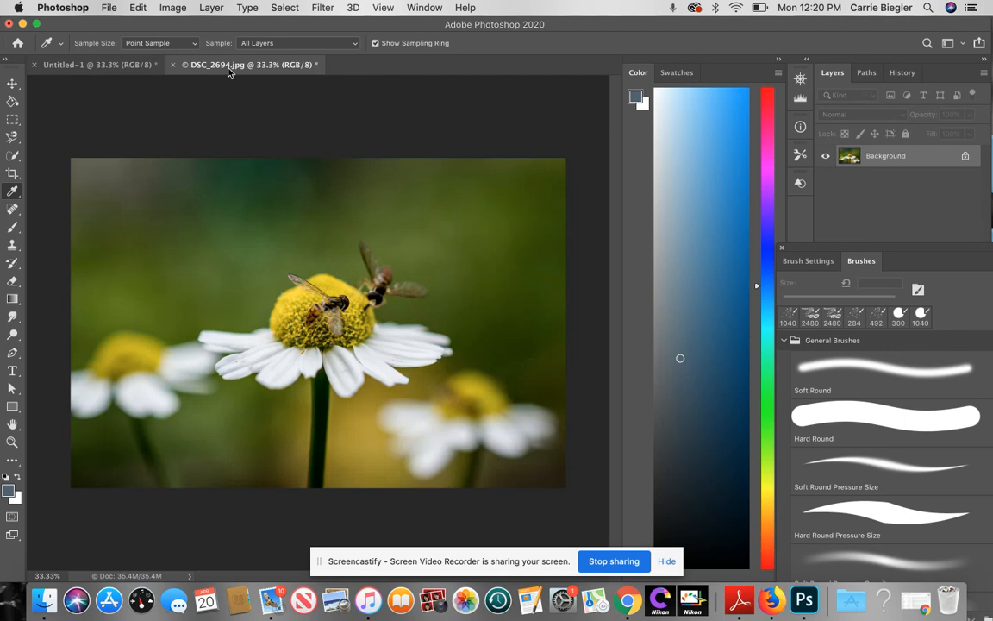
pyautogui.click(111, 67)
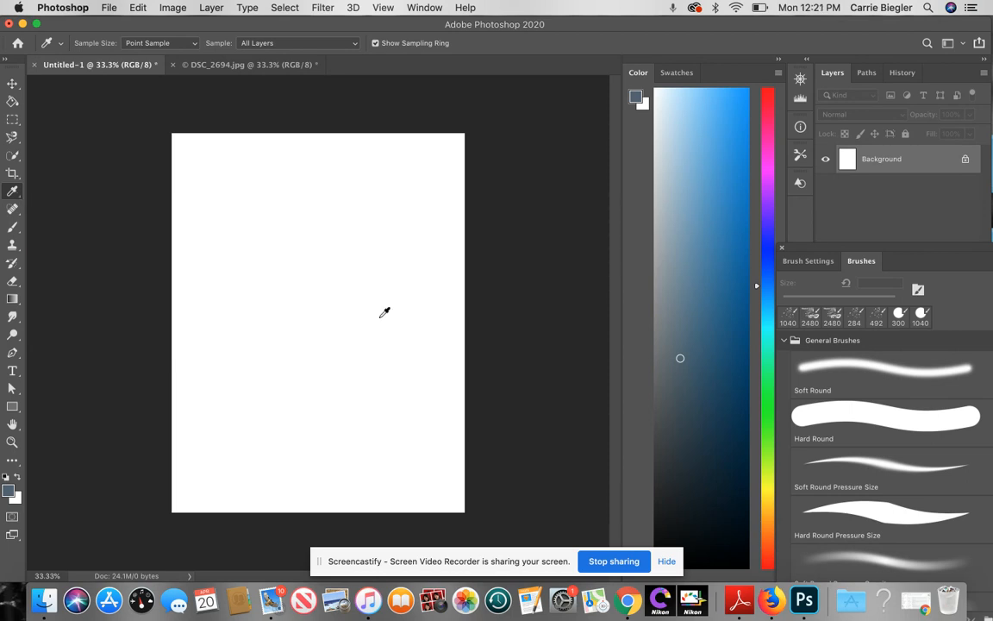
# Step: Choose a medium blue foreground color and fill the blank white background with the Paint Bucket
pyautogui.click(710, 328)
pyautogui.click(714, 293)
pyautogui.click(12, 101)
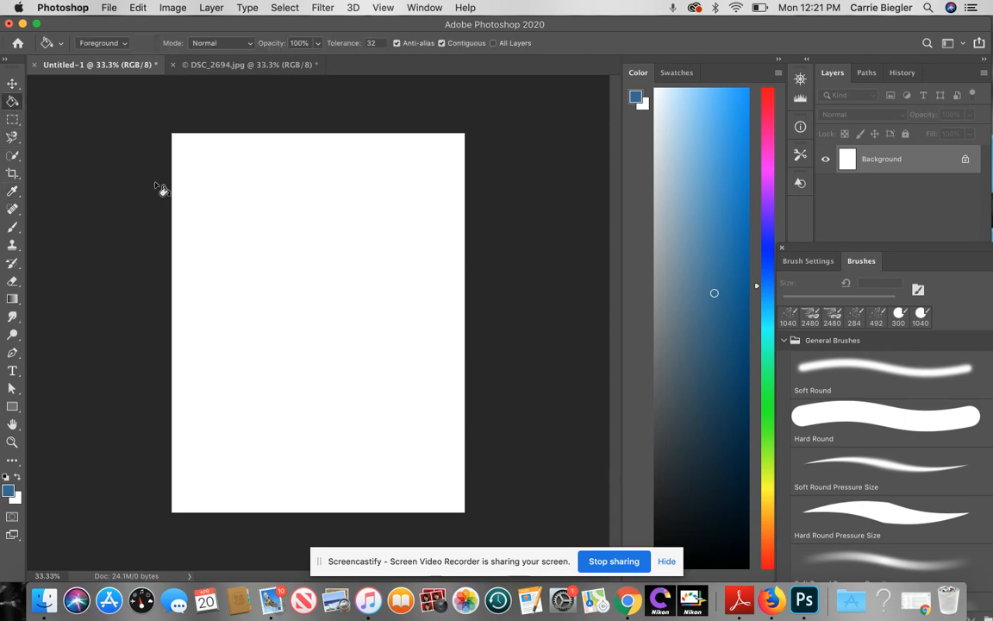
pyautogui.click(237, 237)
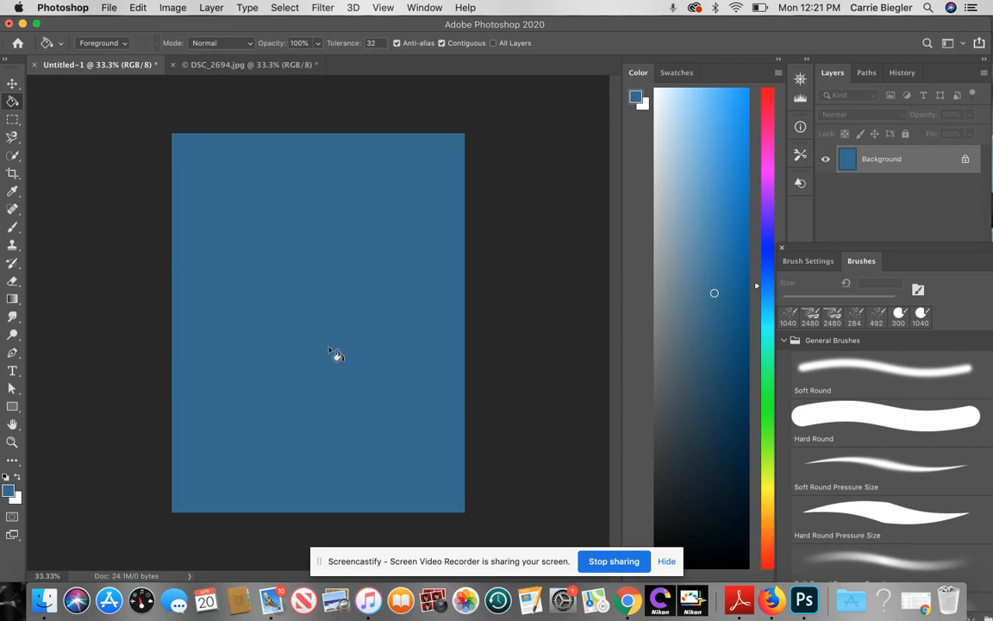
# Step: Add a new empty layer above the blue background and change the foreground color to purple
pyautogui.click(12, 190)
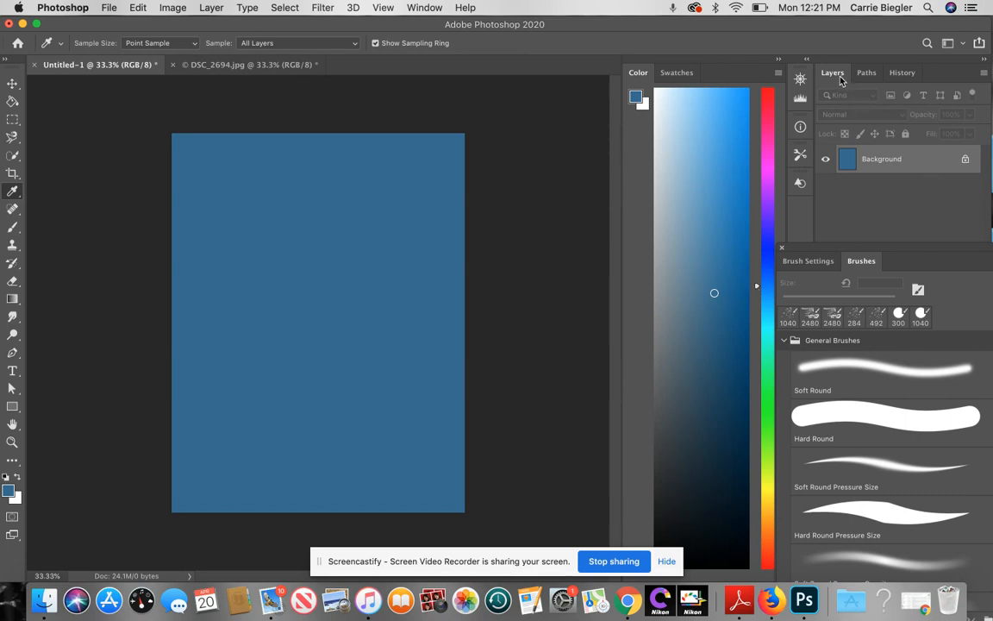
pyautogui.moveTo(835, 248); pyautogui.dragTo(633, 259)
pyautogui.press('super+shift+alt+n')
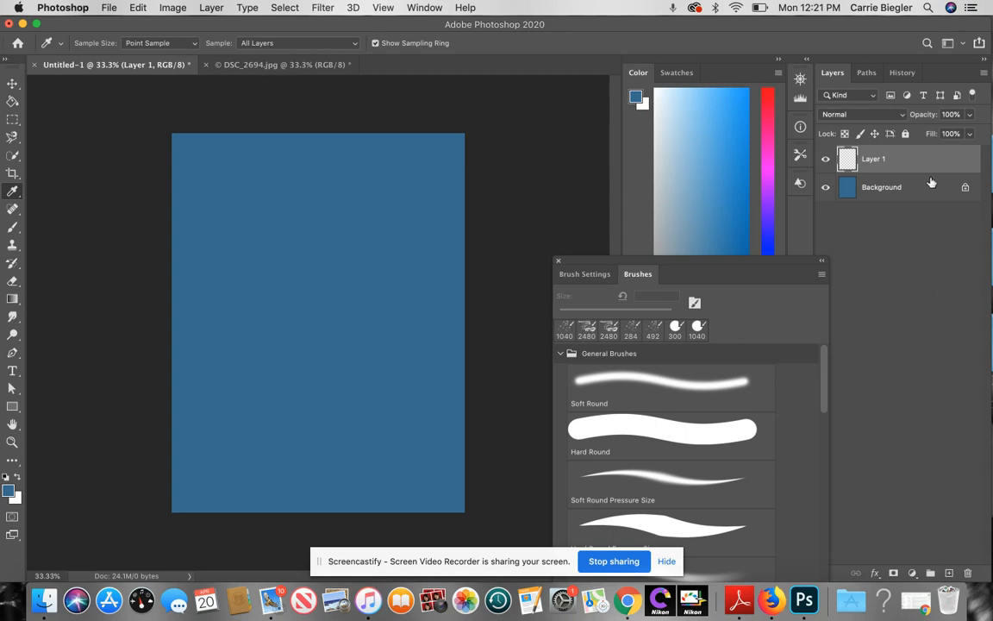
pyautogui.click(770, 191)
pyautogui.moveTo(771, 195); pyautogui.dragTo(774, 182)
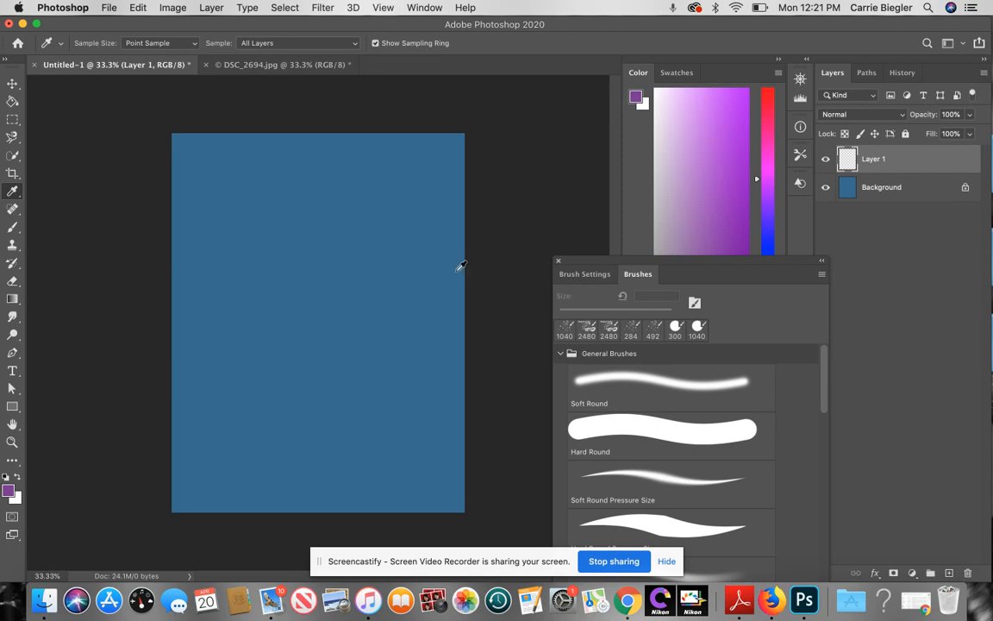
# Step: Activate the Brush tool and show the Brush Settings clear of the canvas
pyautogui.moveTo(608, 262)
pyautogui.mouseDown()
pyautogui.moveTo(715, 256)
pyautogui.moveTo(730, 229)
pyautogui.mouseUp()
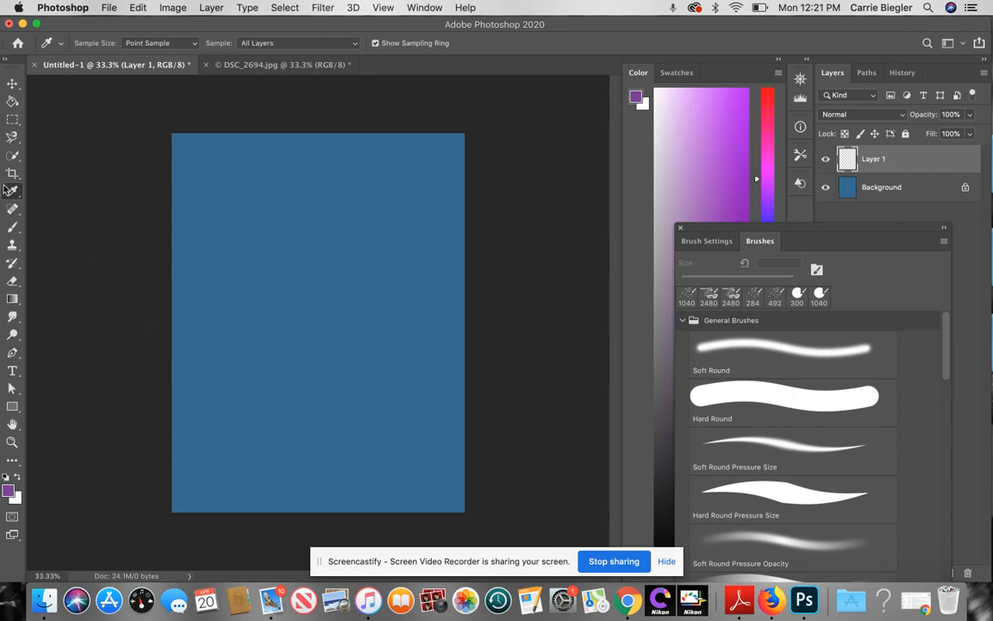
pyautogui.press('b')
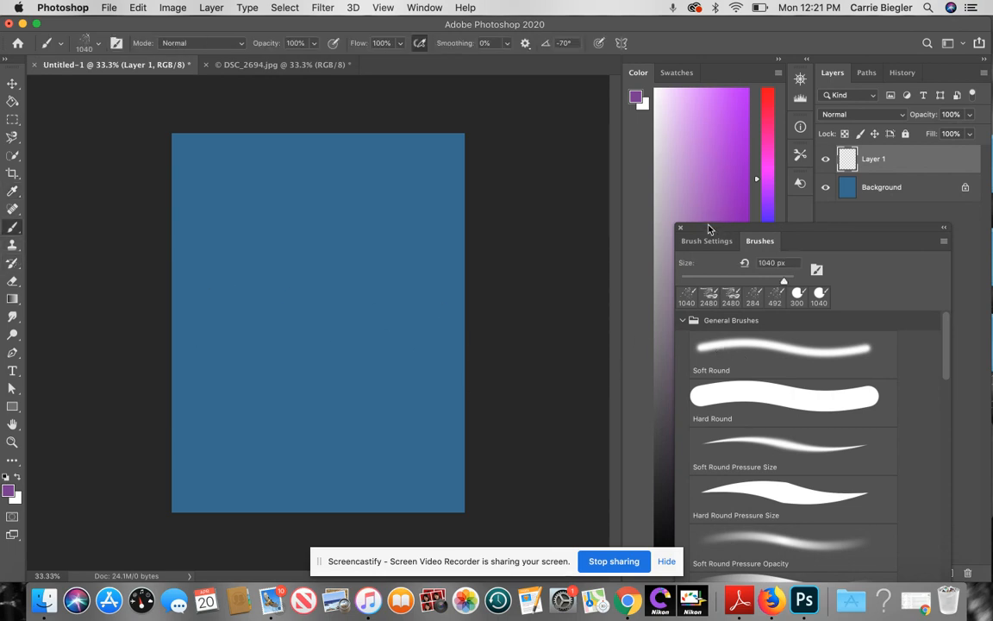
pyautogui.moveTo(719, 231); pyautogui.dragTo(645, 249)
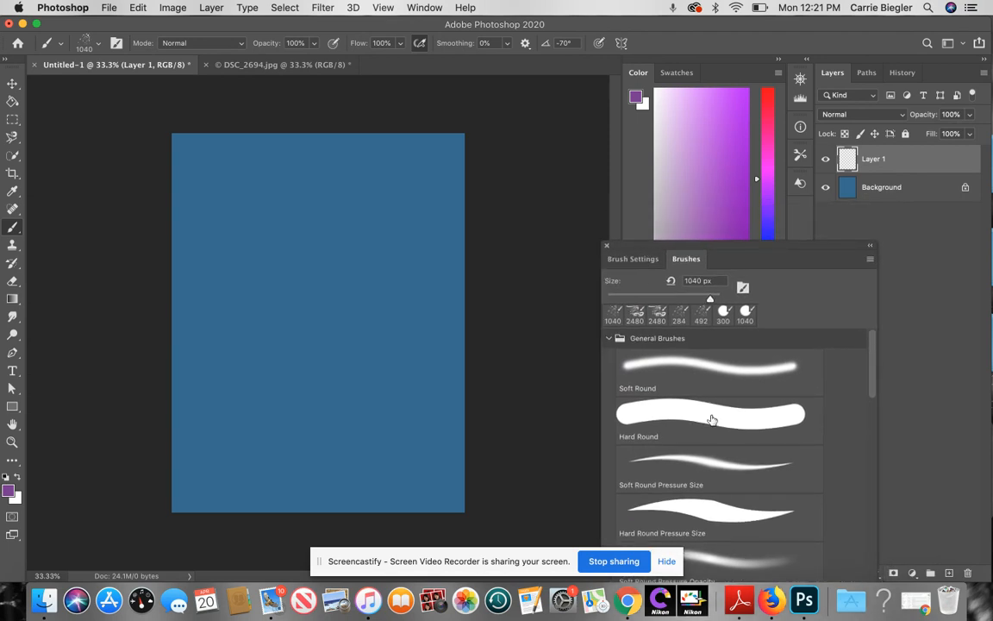
pyautogui.click(100, 47)
pyautogui.click(100, 47)
pyautogui.click(426, 8)
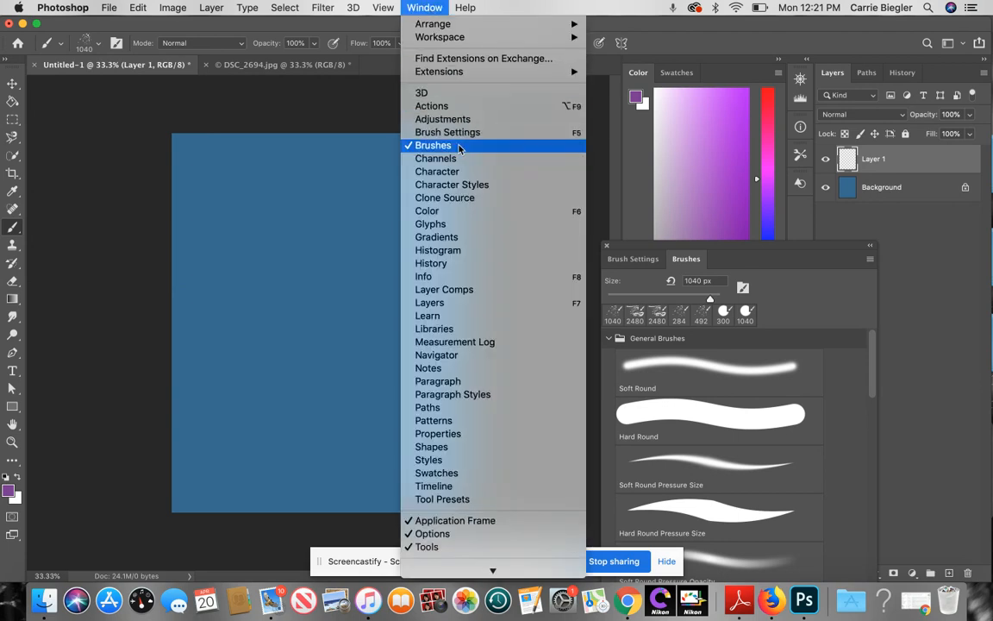
pyautogui.click(426, 9)
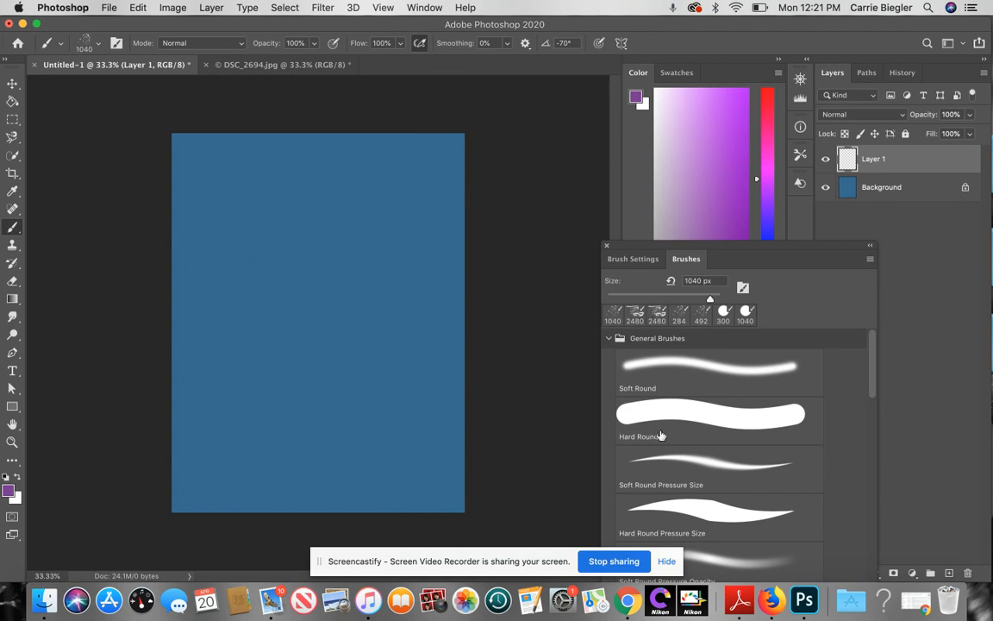
pyautogui.click(651, 258)
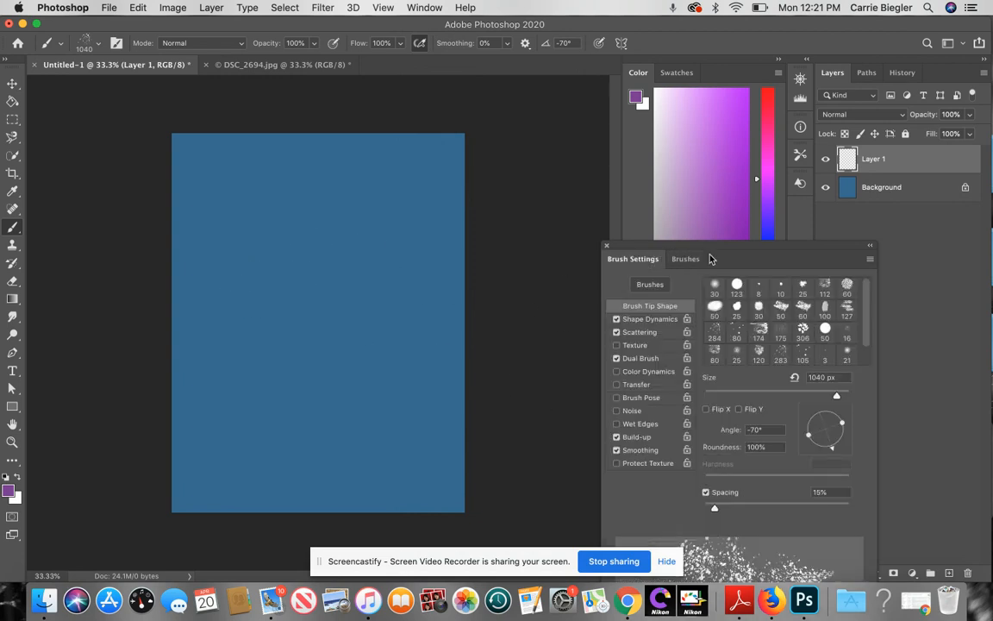
pyautogui.moveTo(712, 250); pyautogui.dragTo(765, 214)
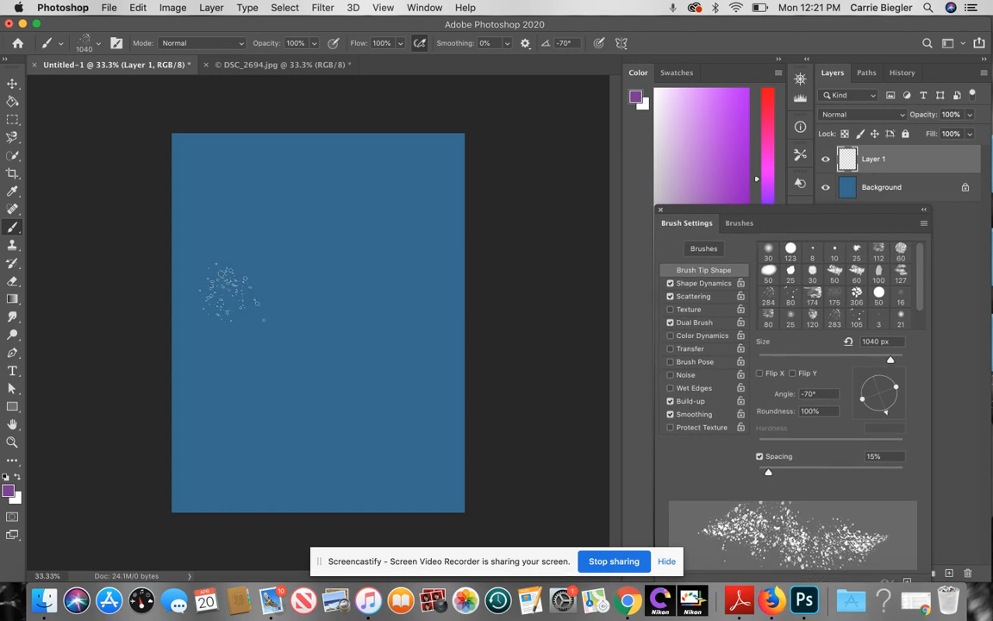
# Step: Enlarge the splatter brush to 2840 px and stamp purple splatters across the canvas on Layer 1
pyautogui.click(91, 41)
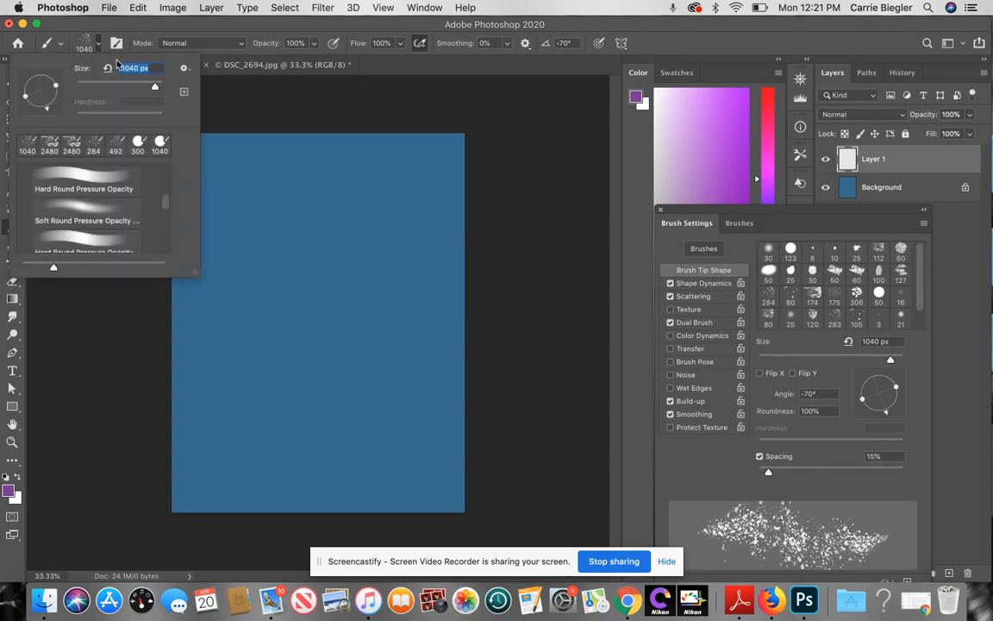
pyautogui.moveTo(155, 88); pyautogui.dragTo(159, 89)
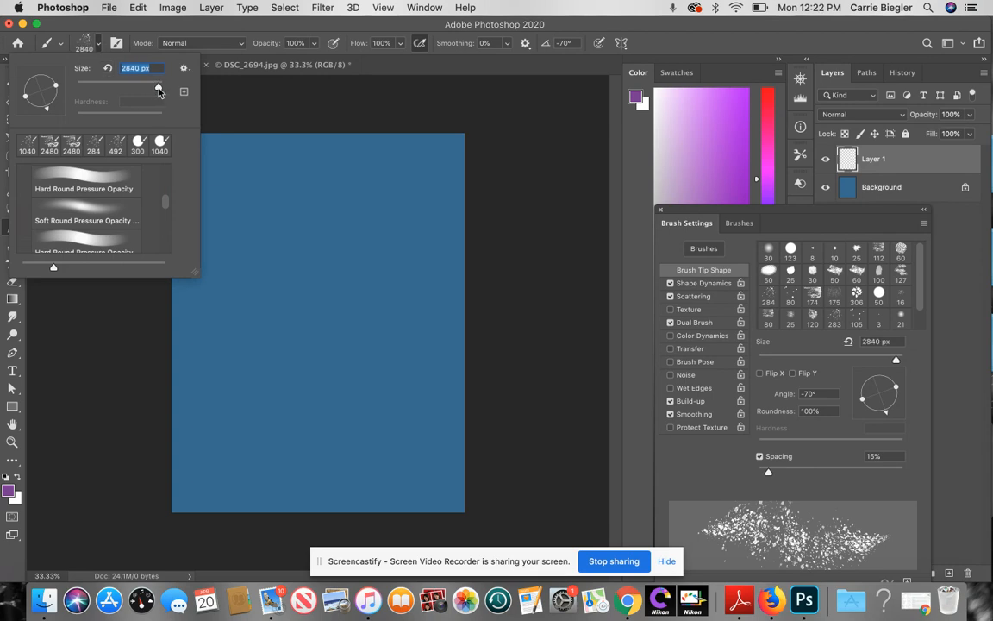
pyautogui.click(315, 222)
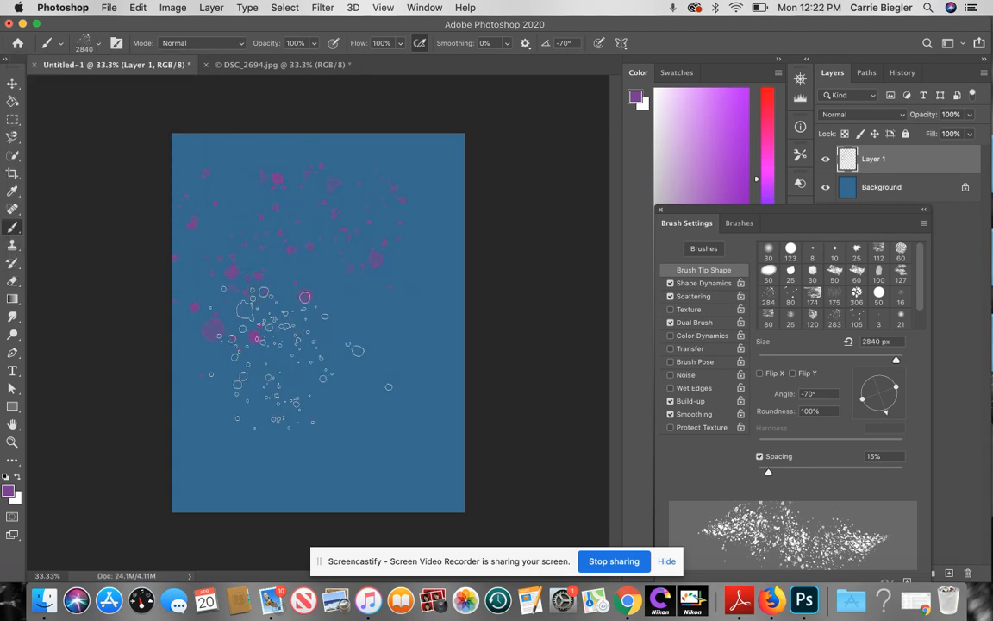
pyautogui.click(347, 366)
pyautogui.click(257, 425)
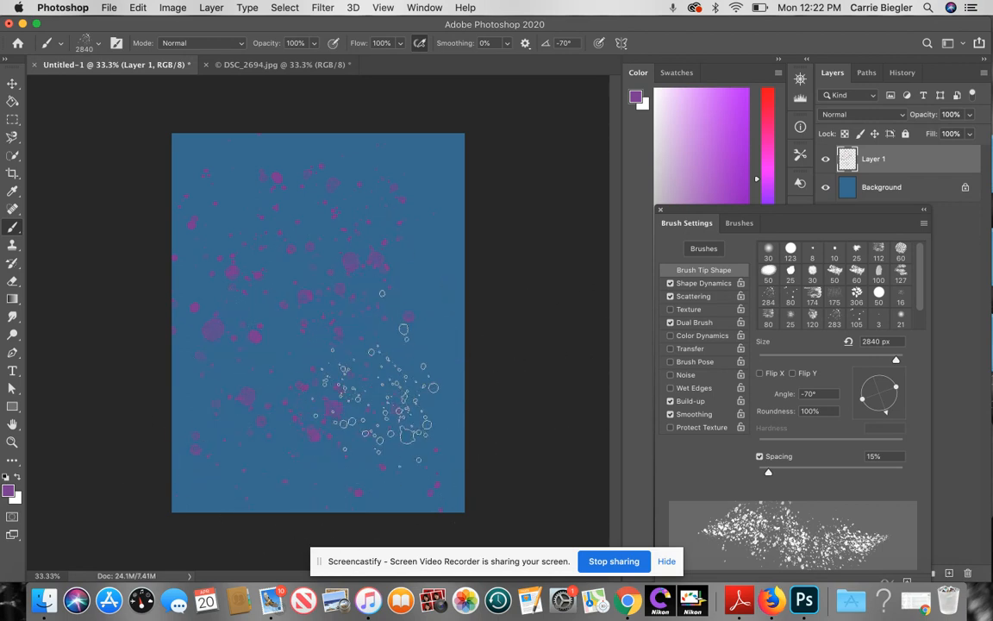
# Step: Rotate the brush tip to 56° and stamp more purple splatters over the upper, middle and lower canvas
pyautogui.click(886, 414)
pyautogui.moveTo(887, 418); pyautogui.dragTo(889, 378)
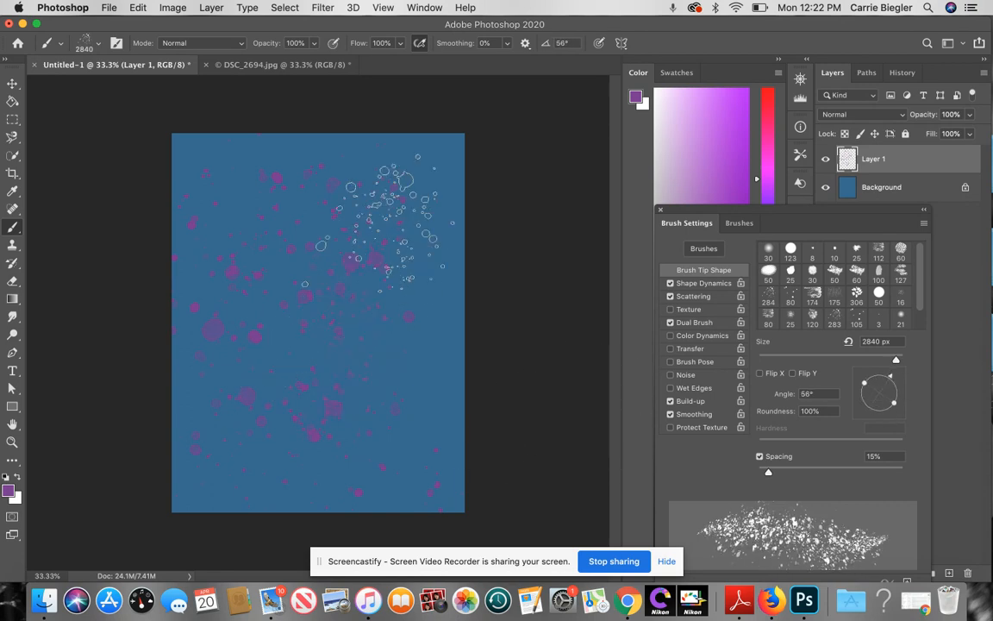
pyautogui.click(394, 145)
pyautogui.click(417, 351)
pyautogui.click(338, 363)
pyautogui.click(231, 393)
pyautogui.click(205, 419)
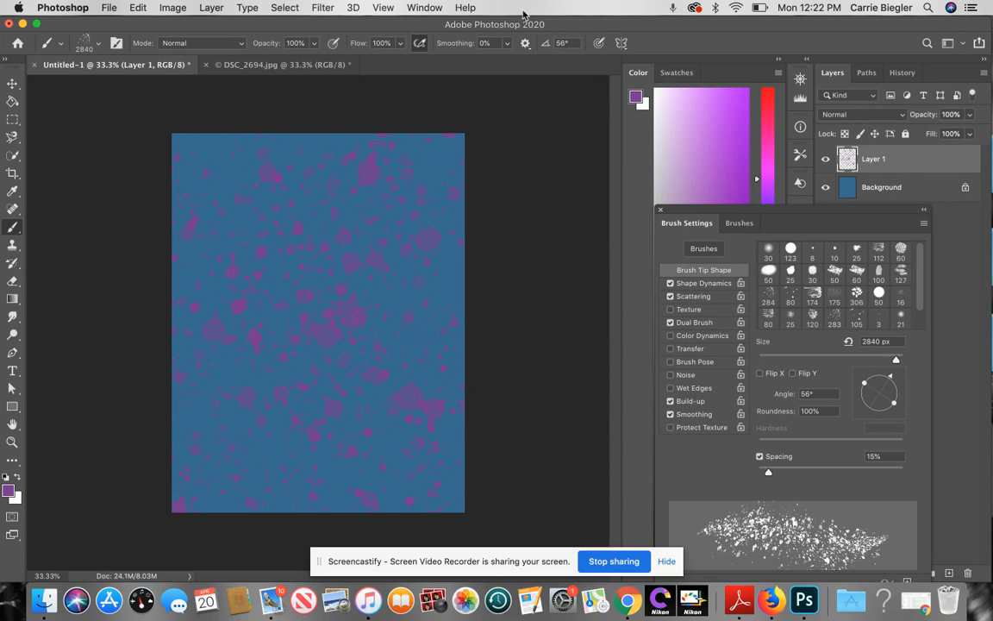
# Step: Apply an Inner Glow layer style to the purple splatter layer, keeping the offered settings
pyautogui.click(210, 8)
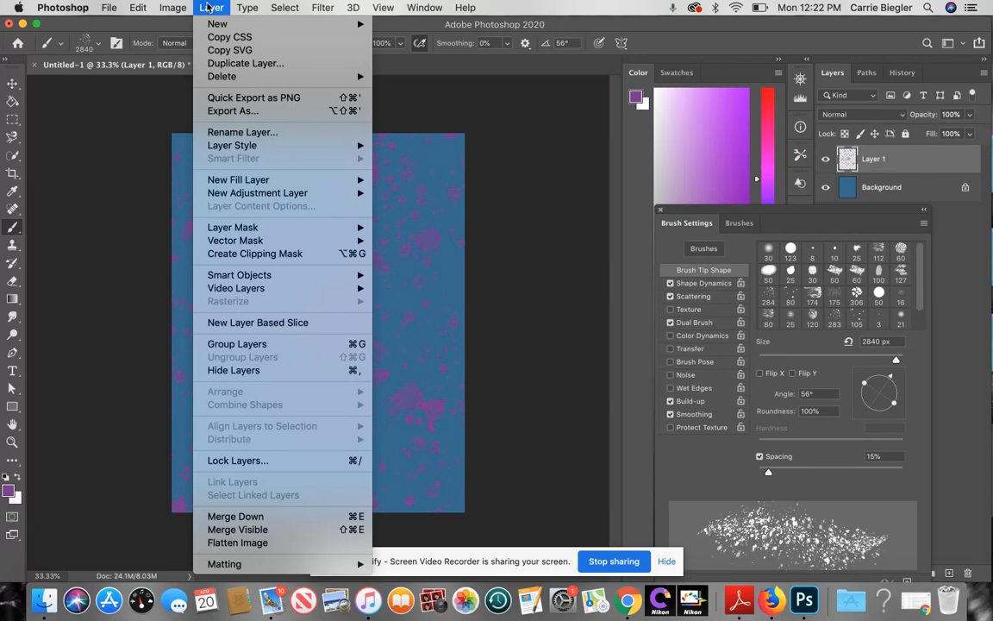
pyautogui.moveTo(267, 153)
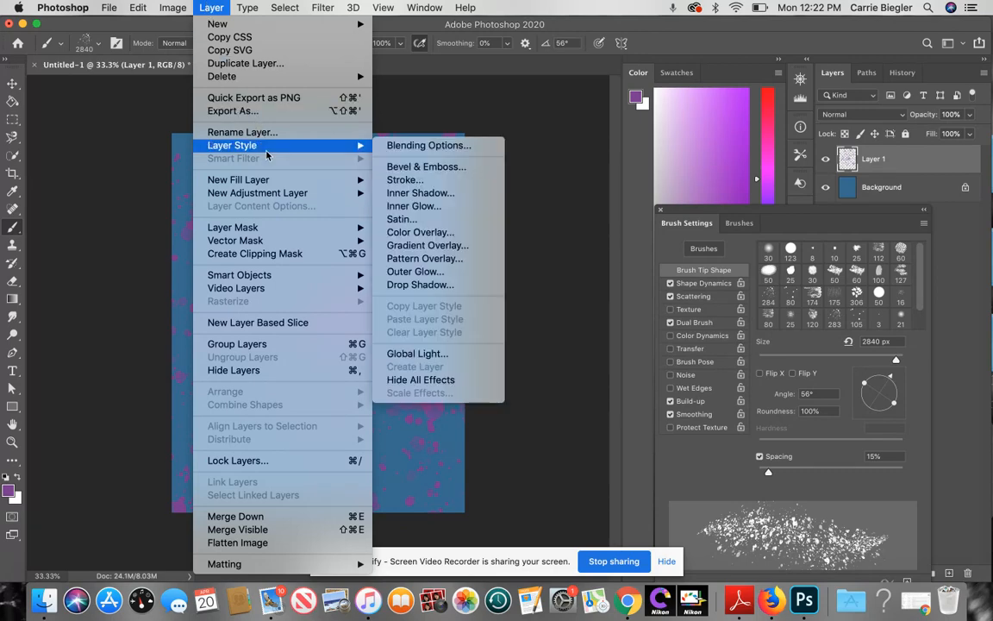
pyautogui.click(441, 207)
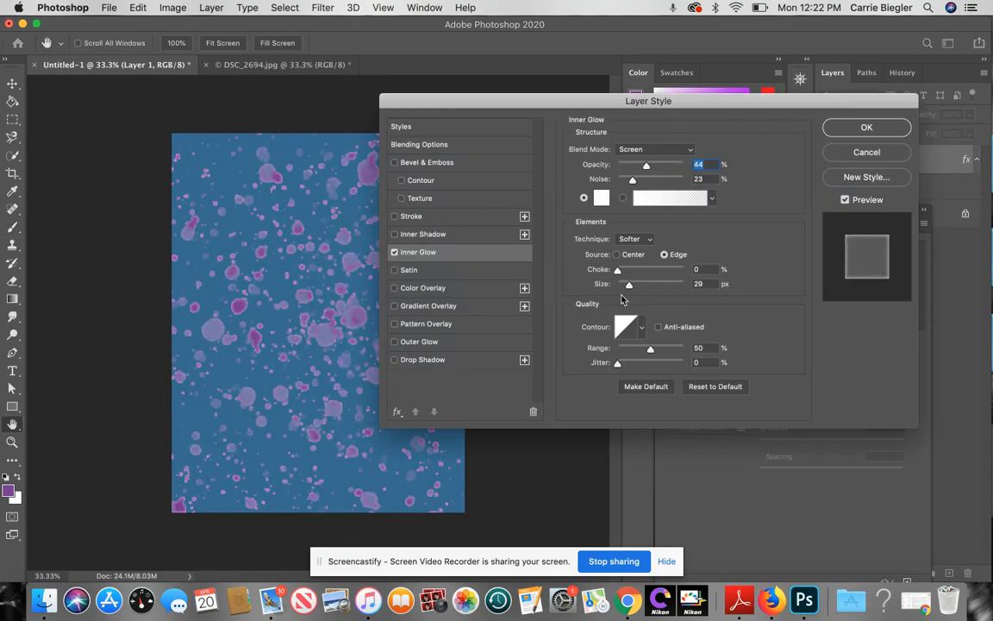
pyautogui.click(864, 128)
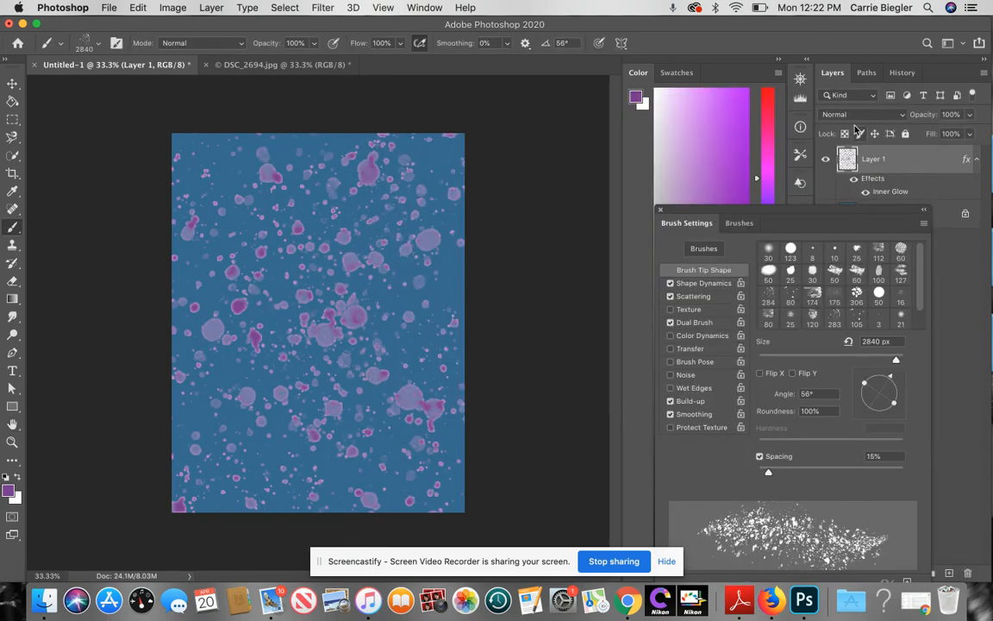
# Step: Try Rough Pastels and Plastic Wrap in the Filter Gallery, then apply Neon Glow to the splatter layer
pyautogui.click(322, 8)
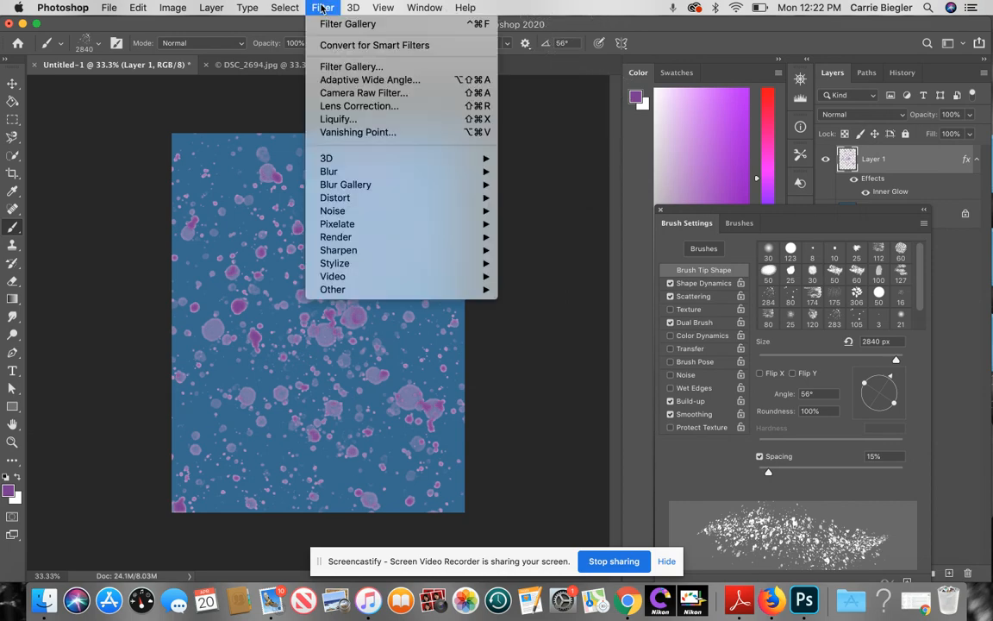
pyautogui.click(352, 66)
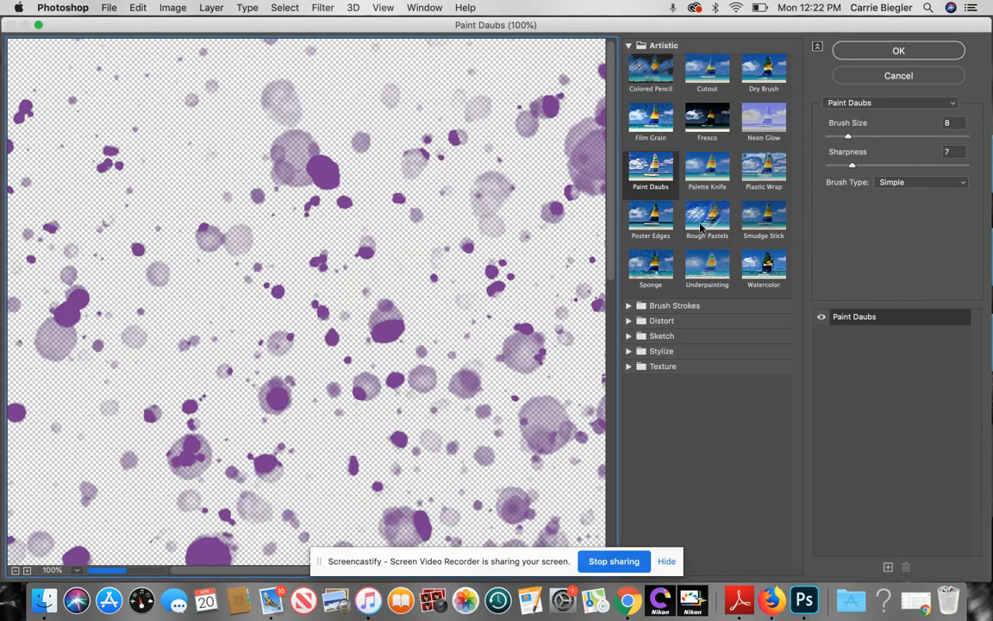
pyautogui.click(700, 220)
pyautogui.click(776, 168)
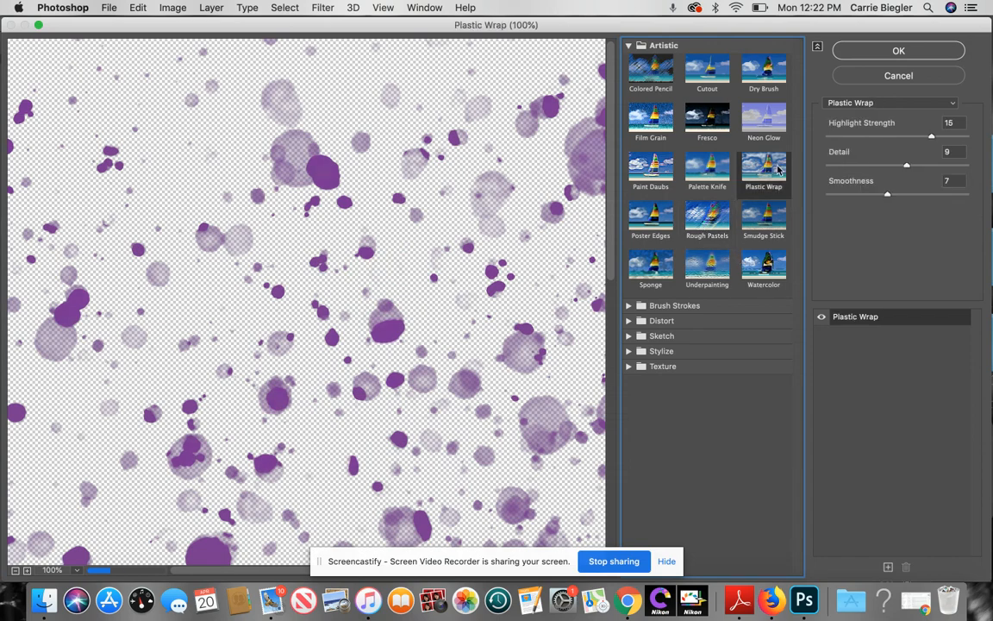
pyautogui.click(764, 118)
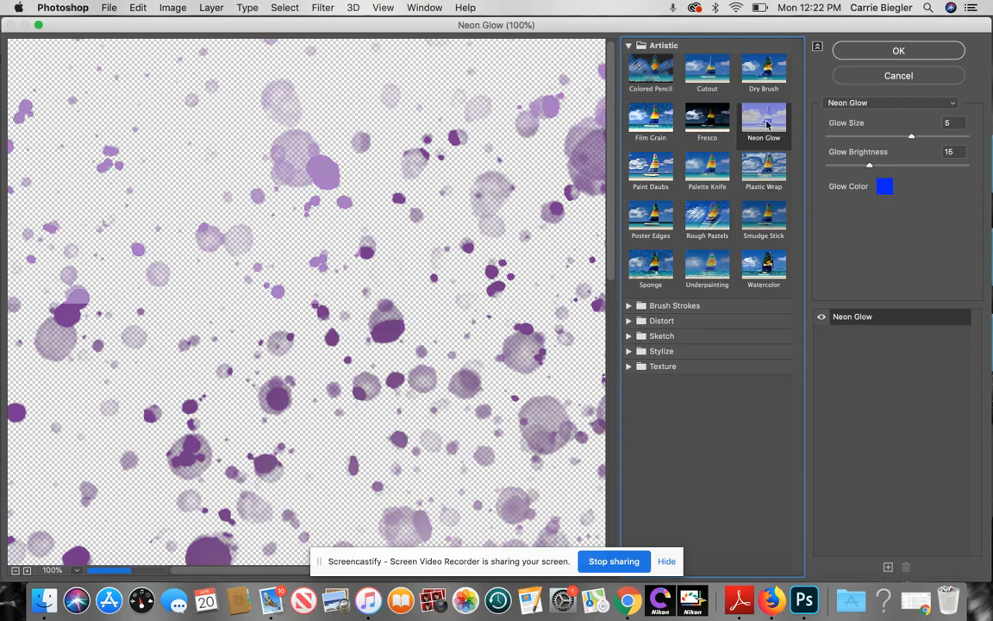
pyautogui.click(896, 50)
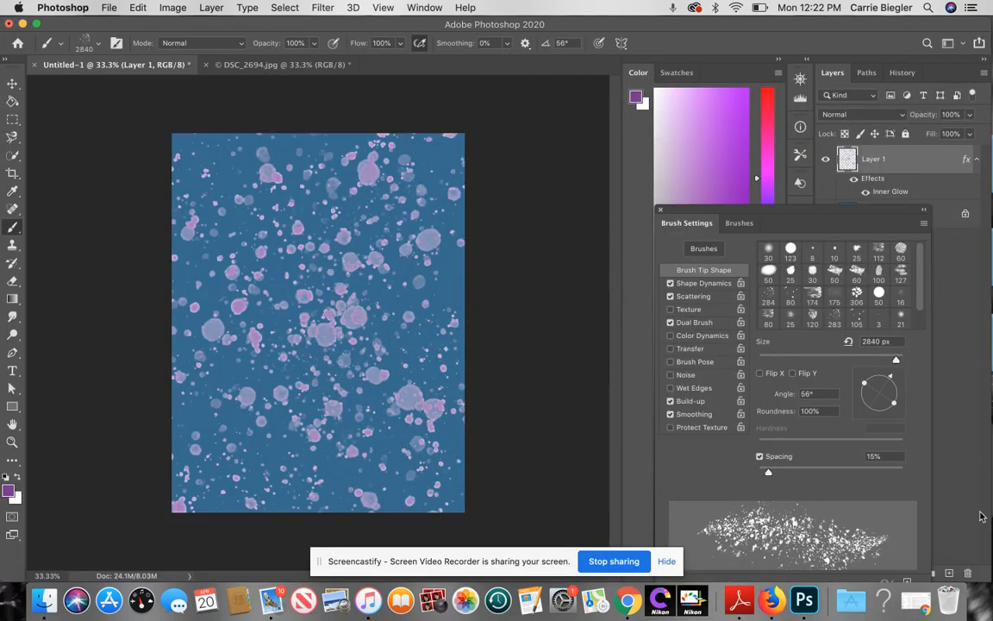
# Step: Add another empty layer above the splatters and pick a yellow hue for the foreground color
pyautogui.click(949, 574)
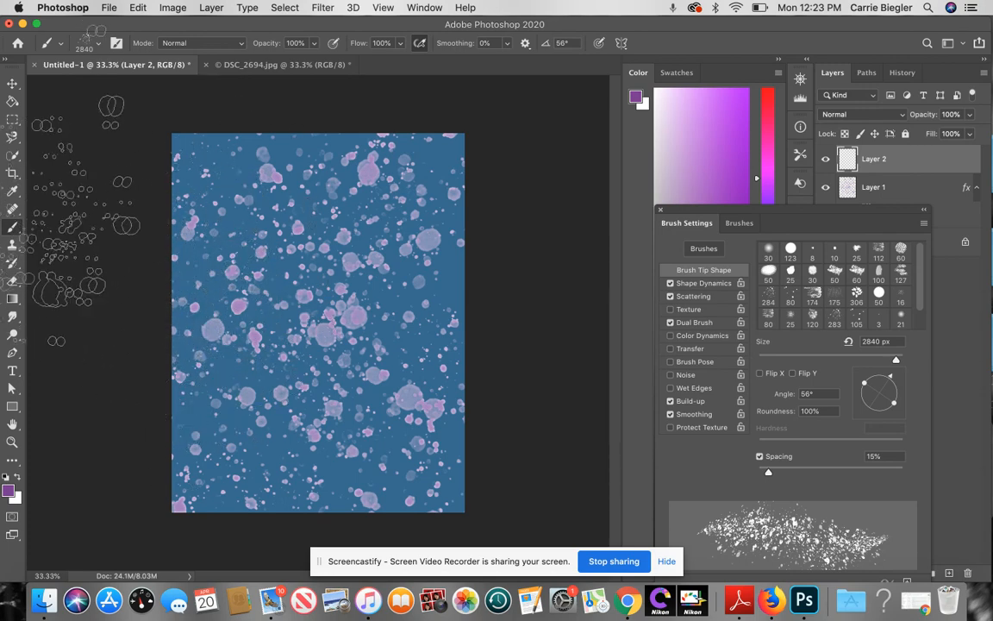
pyautogui.click(13, 189)
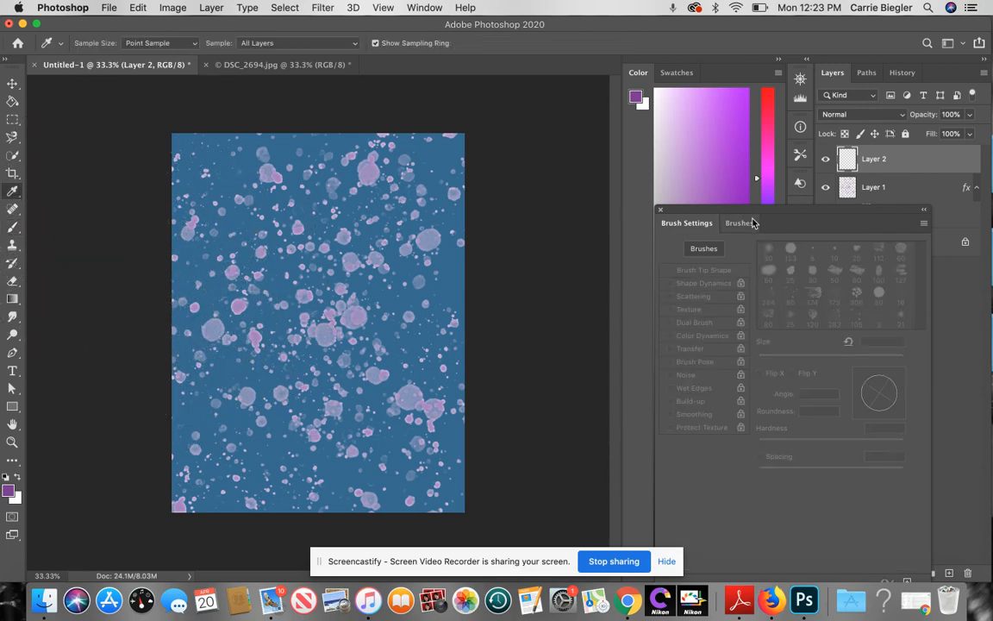
pyautogui.moveTo(755, 210)
pyautogui.mouseDown()
pyautogui.moveTo(755, 441)
pyautogui.moveTo(737, 496)
pyautogui.mouseUp()
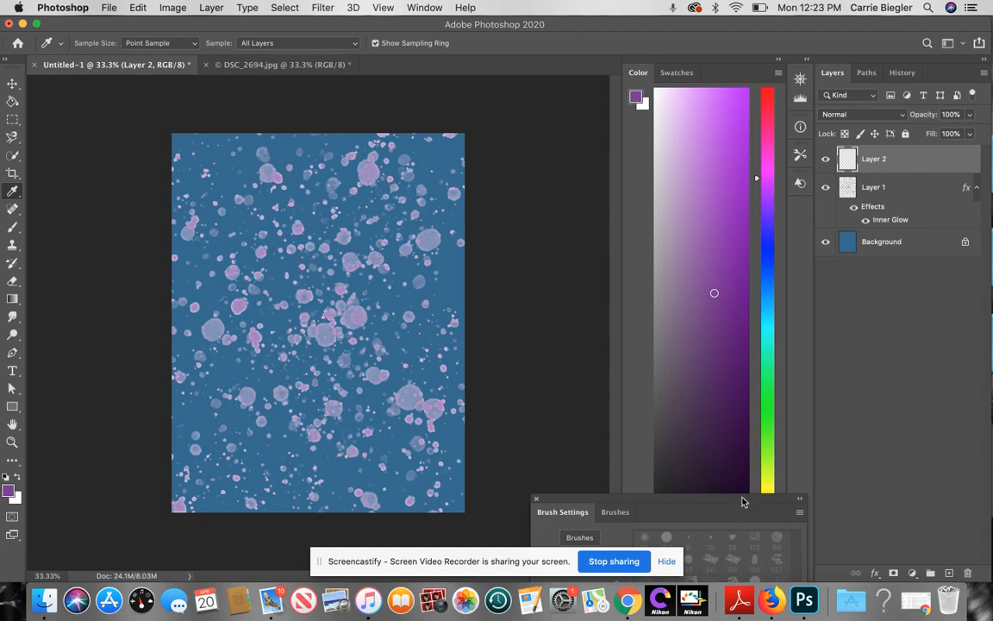
pyautogui.moveTo(741, 497); pyautogui.dragTo(547, 346)
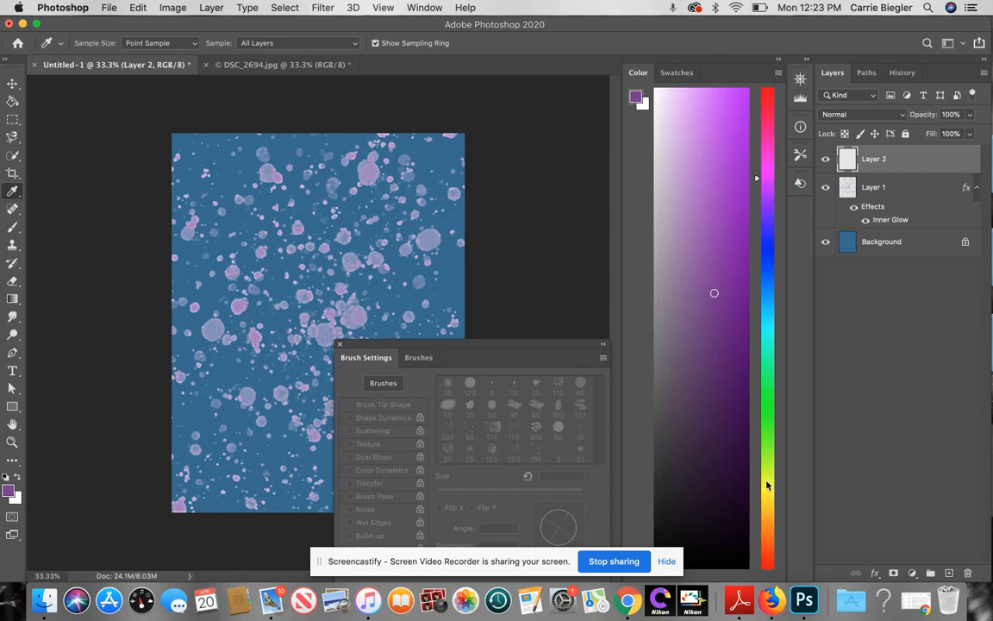
pyautogui.click(766, 483)
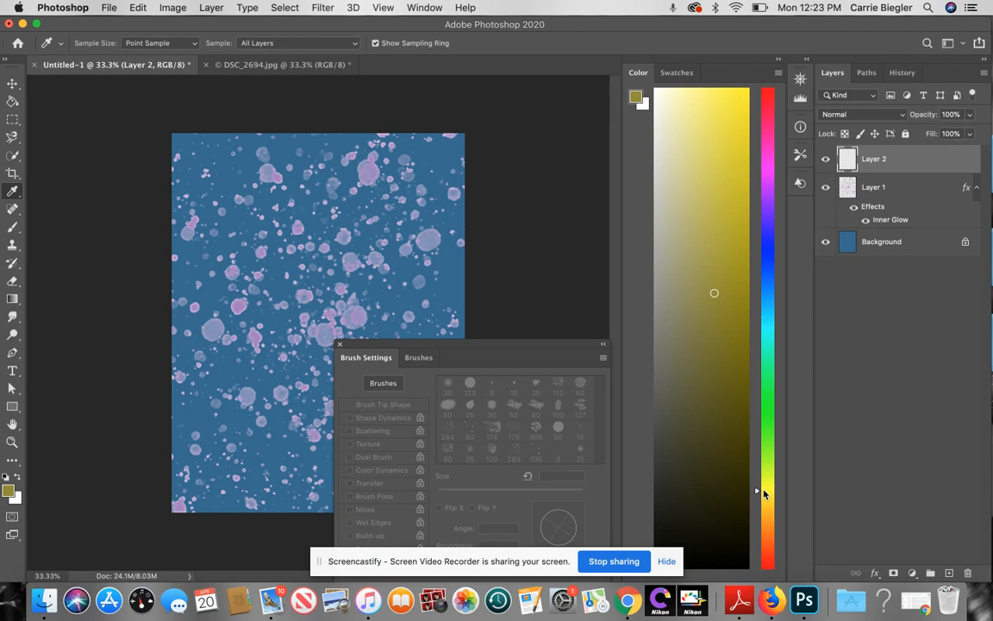
# Step: Switch the foreground color to magenta and set up the Brush tool with the 174 px tip enlarged to 2480 px
pyautogui.click(767, 559)
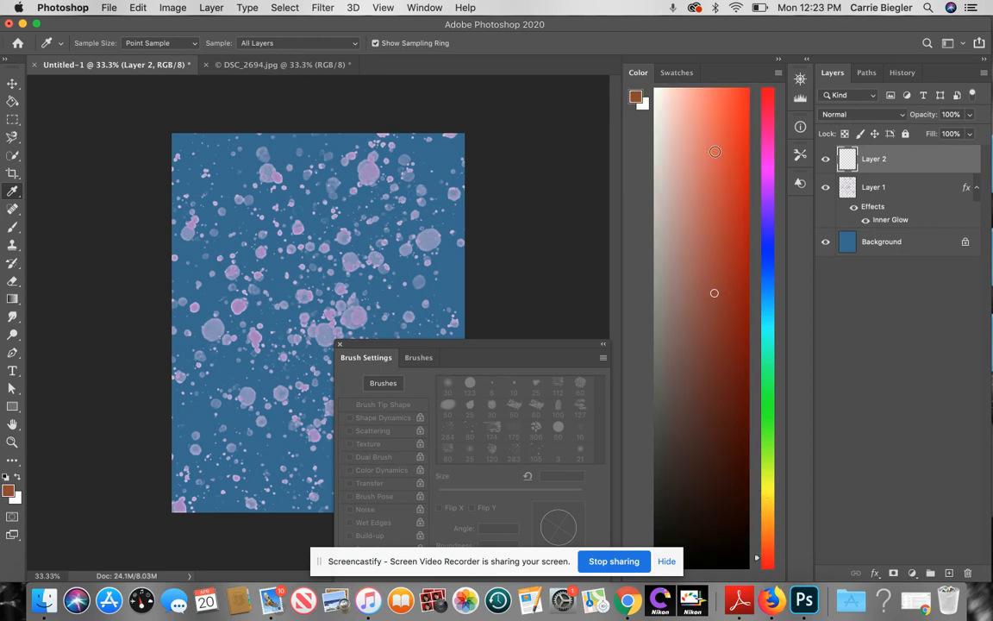
pyautogui.moveTo(766, 217); pyautogui.dragTo(765, 152)
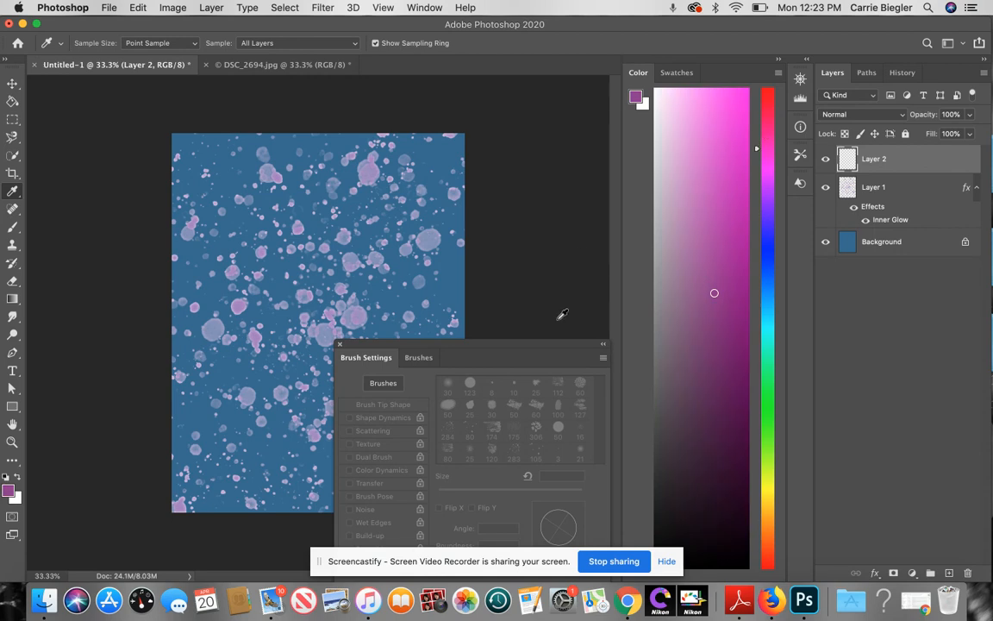
pyautogui.moveTo(548, 347)
pyautogui.mouseDown()
pyautogui.moveTo(919, 221)
pyautogui.moveTo(666, 311)
pyautogui.moveTo(701, 279)
pyautogui.moveTo(789, 267)
pyautogui.mouseUp()
pyautogui.click(13, 227)
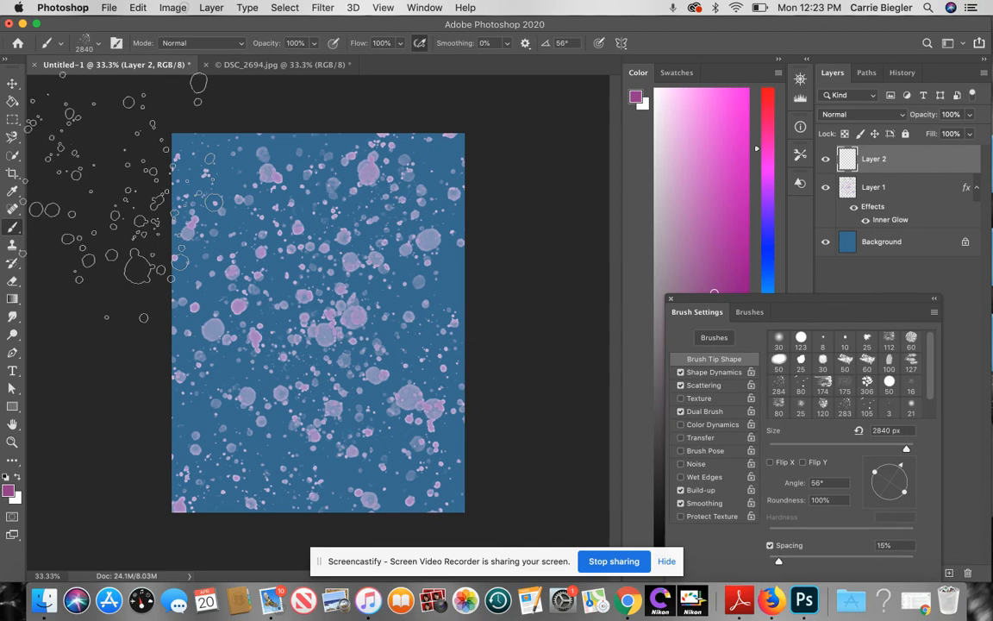
pyautogui.click(822, 384)
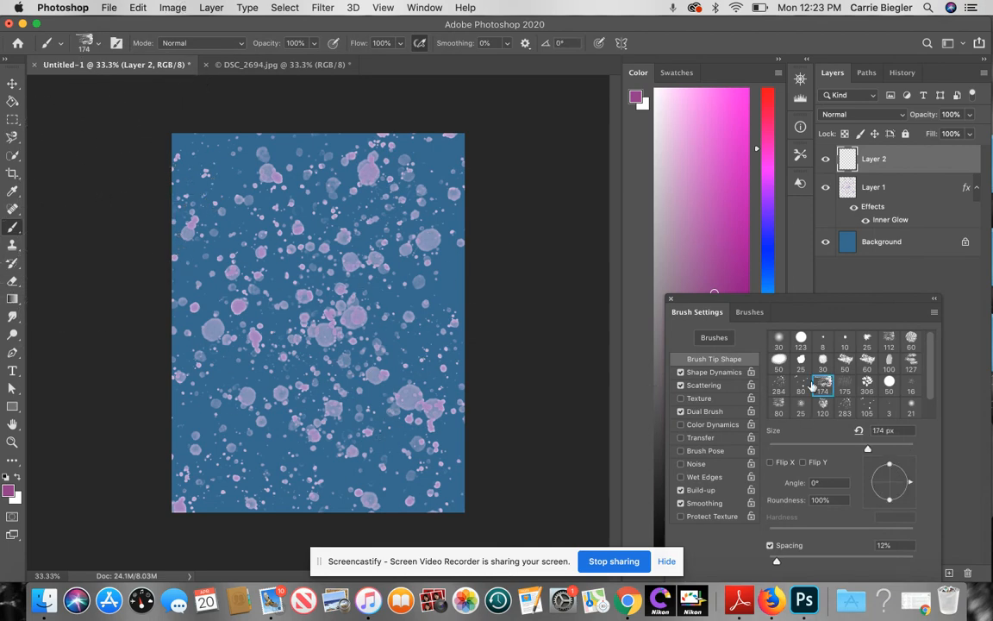
pyautogui.click(97, 42)
pyautogui.click(157, 84)
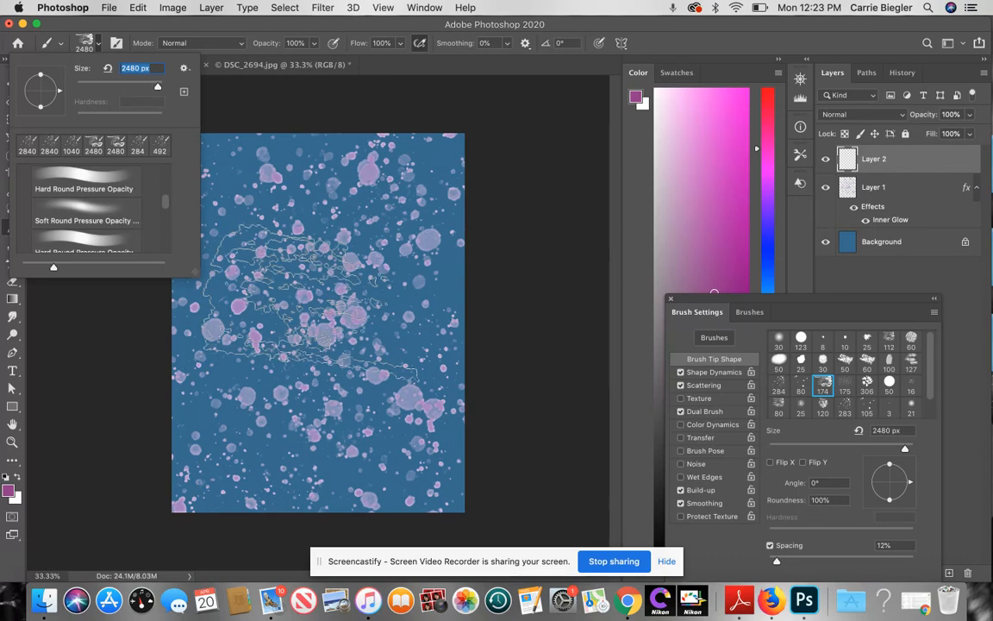
# Step: Stamp magenta splatters on the new layer across the upper, middle and lower-left canvas
pyautogui.click(432, 260)
pyautogui.click(270, 396)
pyautogui.click(164, 394)
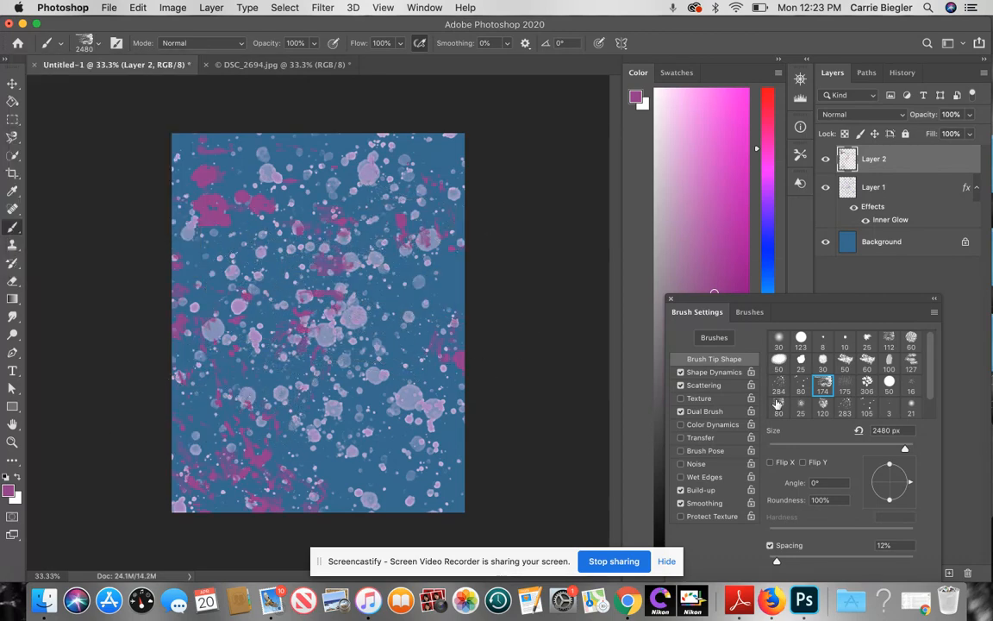
# Step: Rotate the brush tip to 75° and paint denser magenta splatters over the right half and top of the canvas
pyautogui.moveTo(911, 484); pyautogui.dragTo(896, 463)
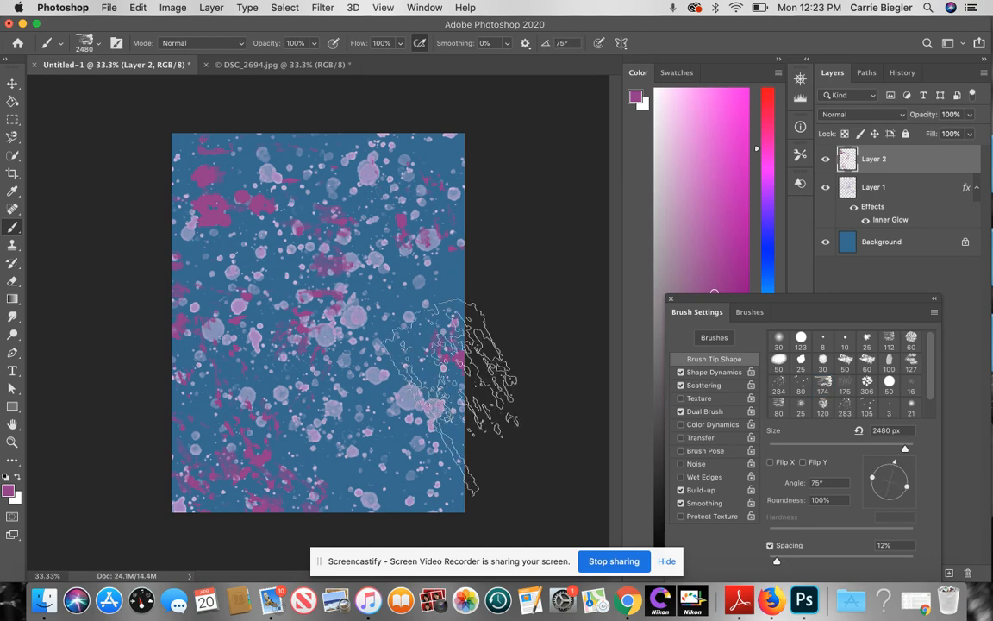
pyautogui.click(398, 426)
pyautogui.click(409, 145)
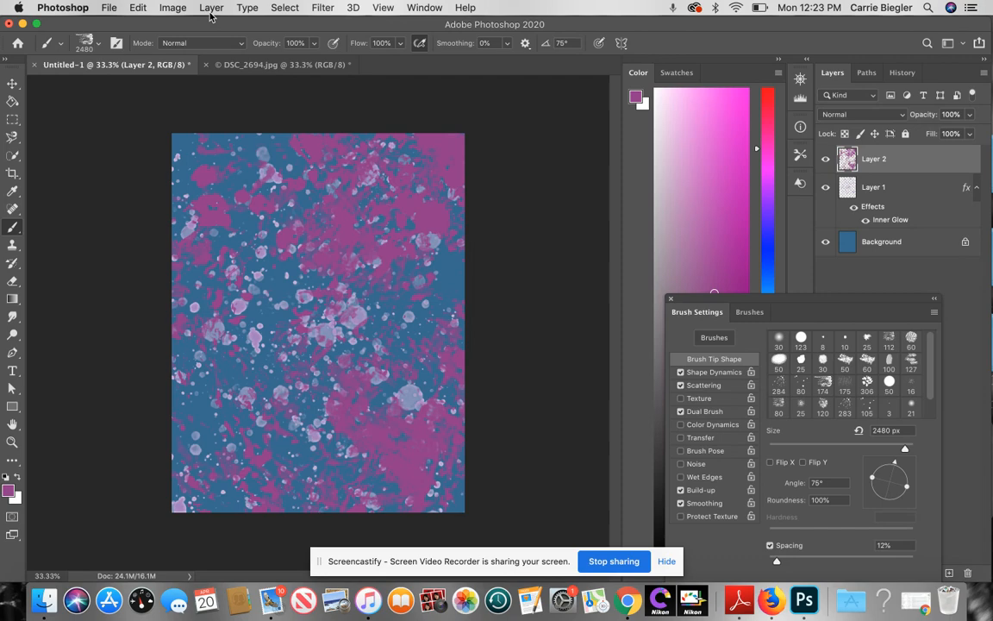
pyautogui.click(326, 8)
pyautogui.moveTo(353, 8)
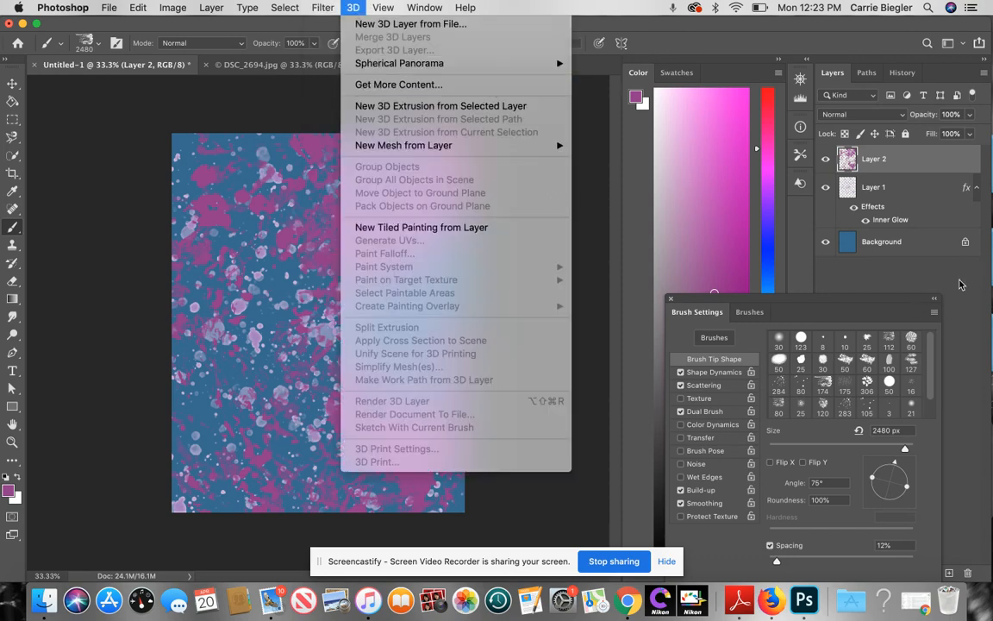
# Step: Set the magenta splatter layer's blend mode to Soft Light
pyautogui.click(834, 151)
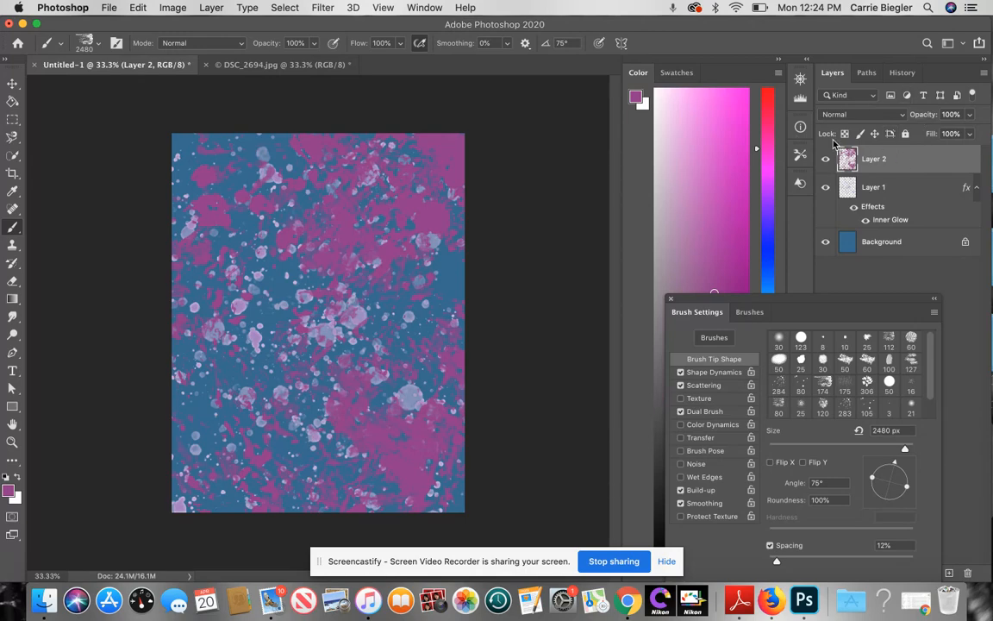
pyautogui.click(903, 116)
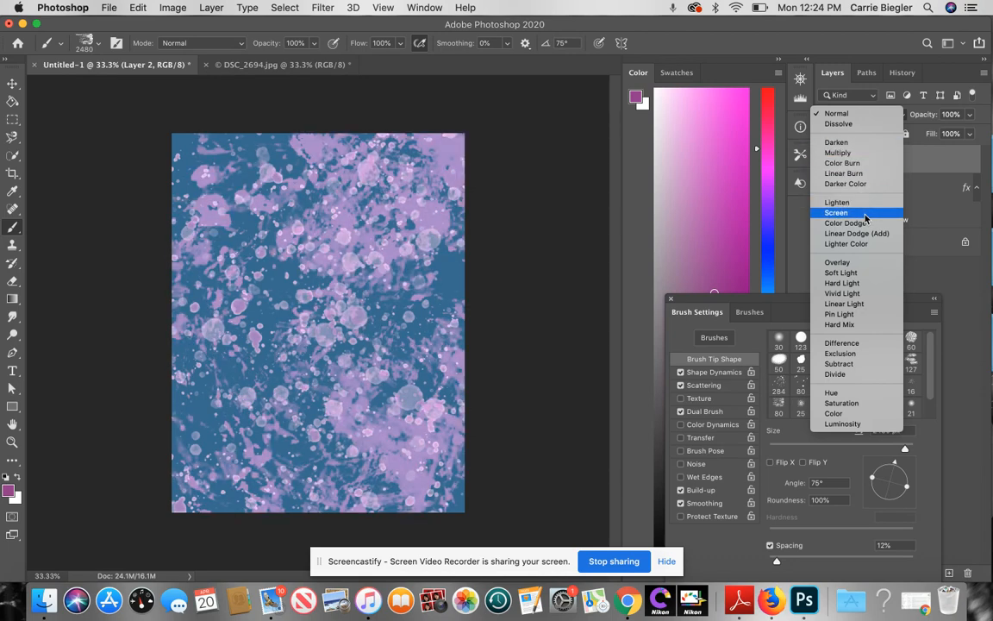
pyautogui.click(868, 275)
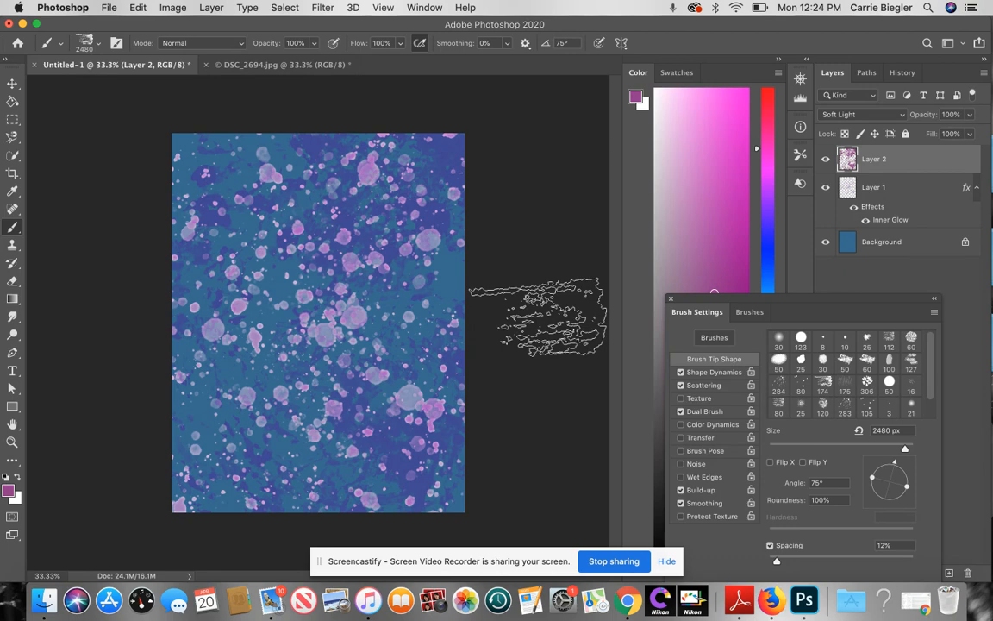
# Step: Switch to the DSC_2694.jpg photo and choose the 283 px splatter brush tip enlarged to 2120 px
pyautogui.click(270, 66)
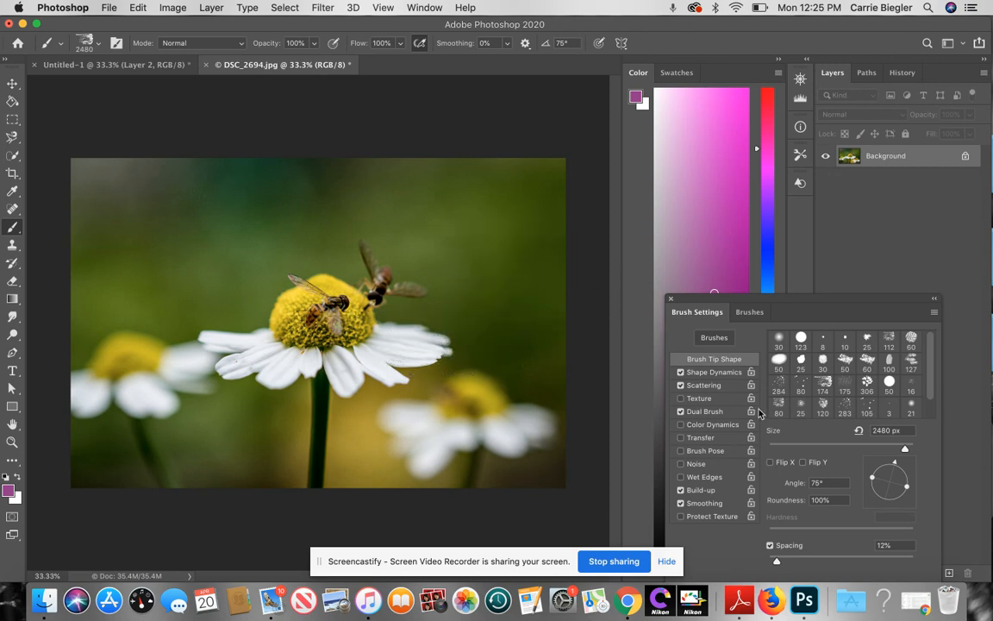
pyautogui.click(845, 407)
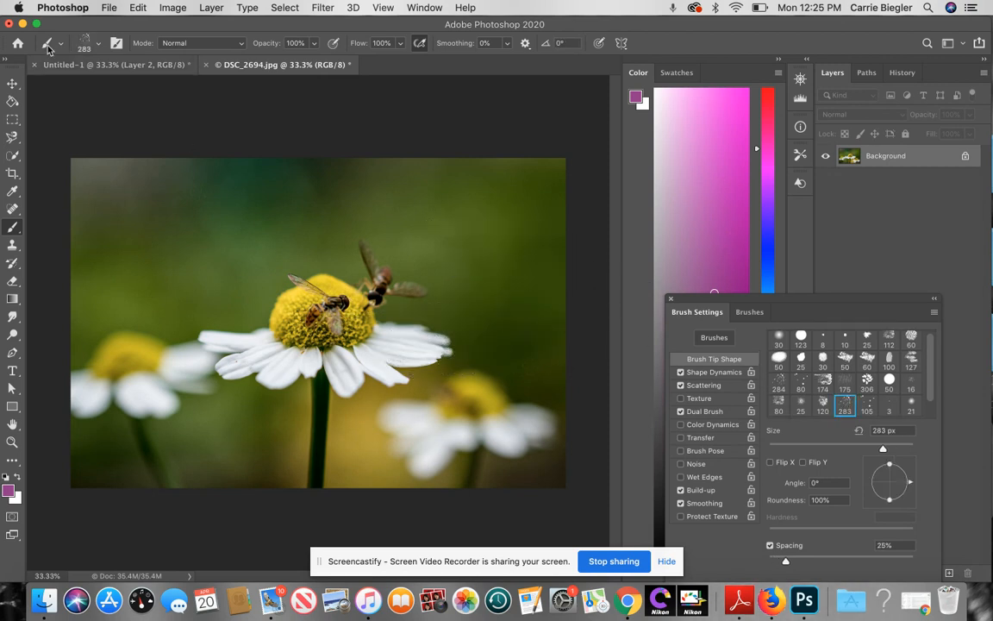
pyautogui.click(89, 43)
pyautogui.click(158, 85)
pyautogui.click(922, 158)
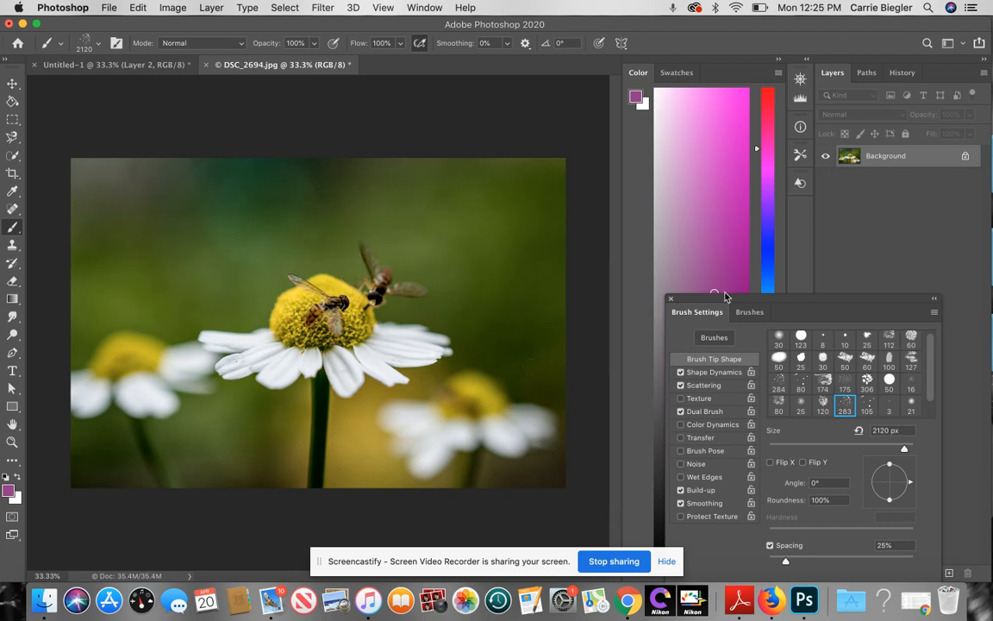
# Step: Set the foreground color to a bright yellow
pyautogui.moveTo(739, 299); pyautogui.dragTo(964, 329)
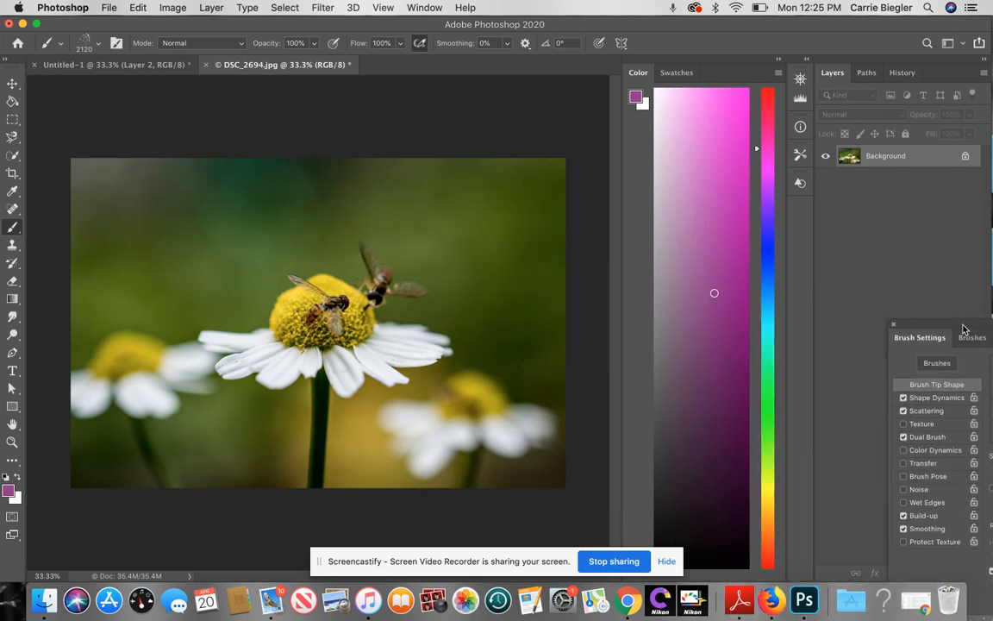
pyautogui.click(771, 488)
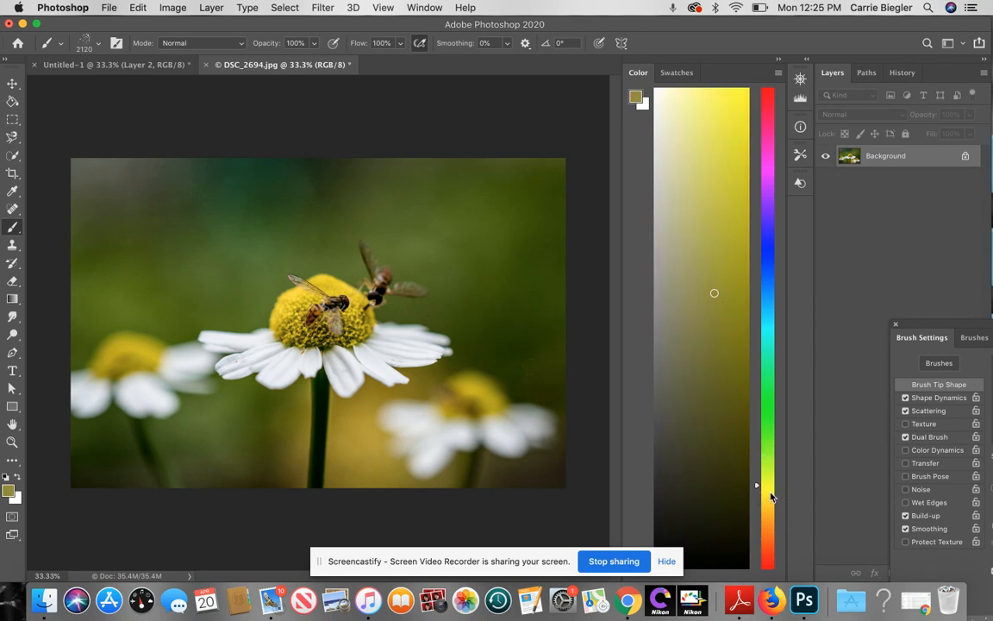
pyautogui.click(723, 130)
# Step: Stamp yellow splatters directly on the daisy photo, covering its upper and lower areas
pyautogui.moveTo(259, 220)
pyautogui.mouseDown()
pyautogui.moveTo(182, 203)
pyautogui.moveTo(258, 203)
pyautogui.mouseUp()
pyautogui.moveTo(477, 206); pyautogui.dragTo(561, 250)
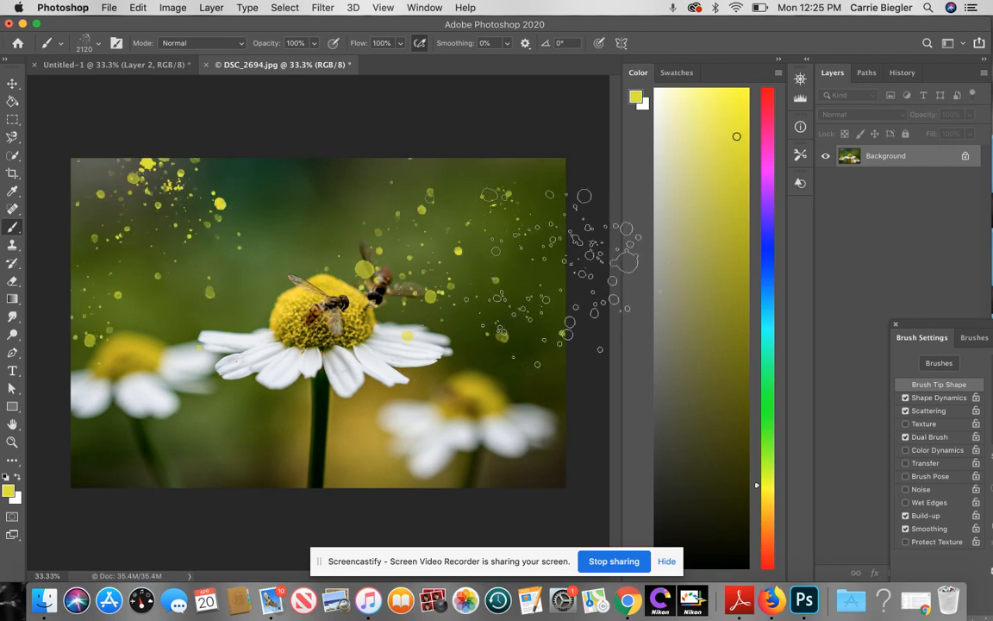
pyautogui.click(270, 173)
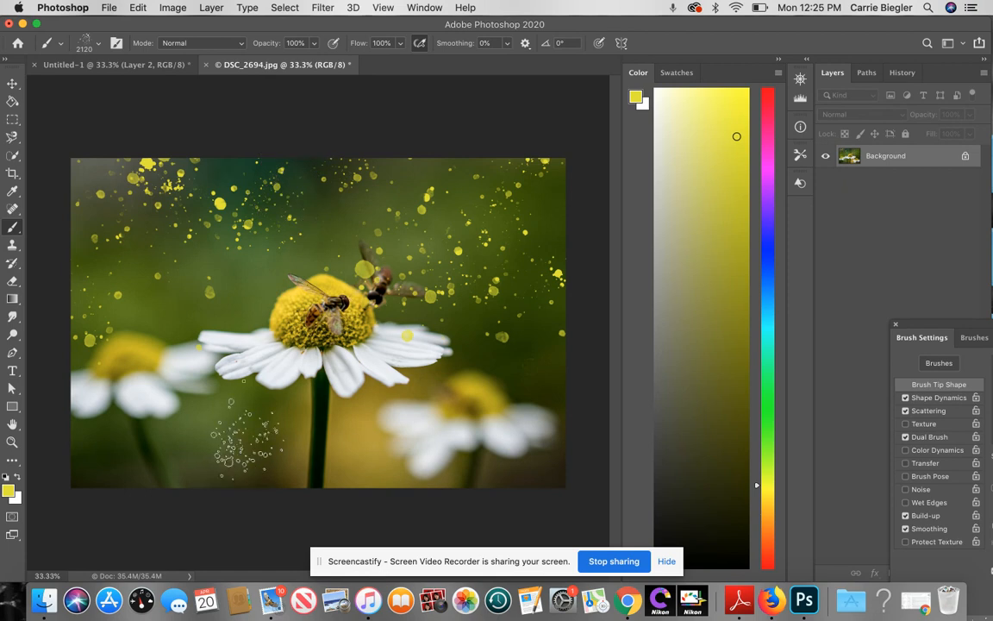
pyautogui.click(260, 424)
pyautogui.click(140, 455)
pyautogui.click(493, 438)
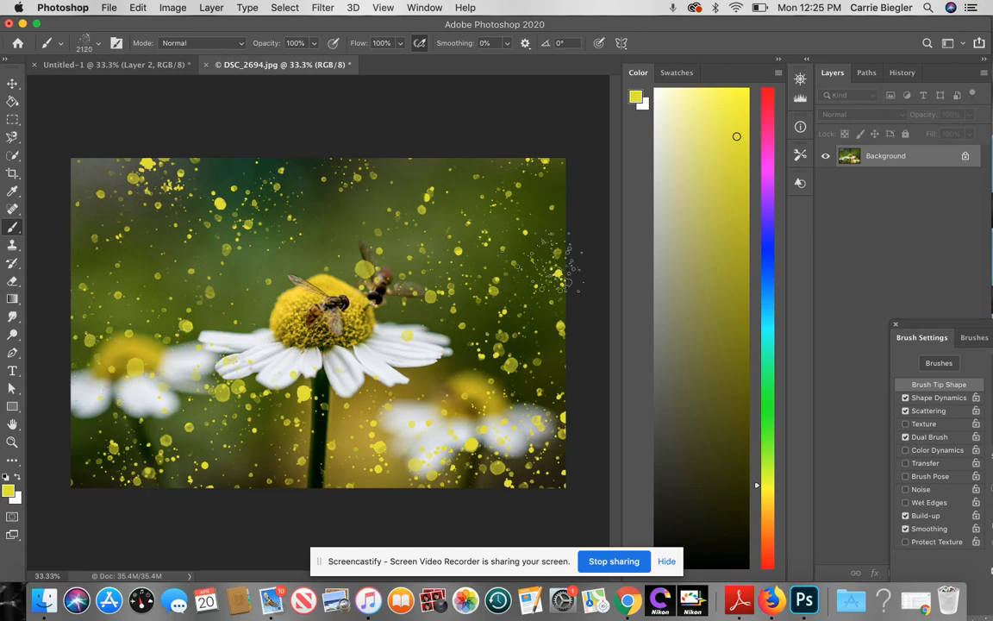
# Step: Try the 21 px soft tip and the 105 px splatter tip for the brush
pyautogui.moveTo(923, 325); pyautogui.dragTo(695, 237)
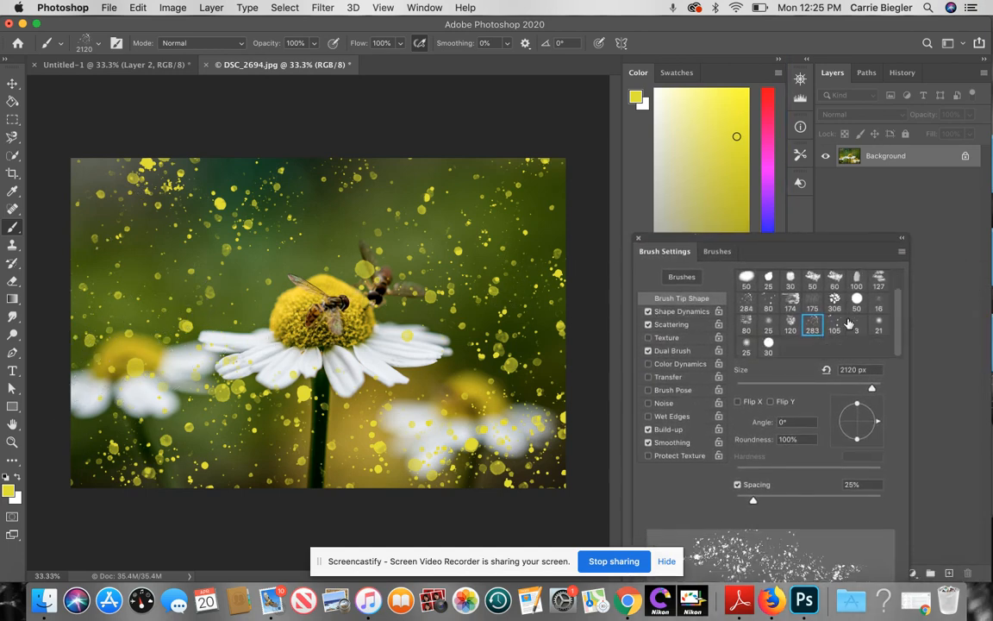
pyautogui.click(879, 324)
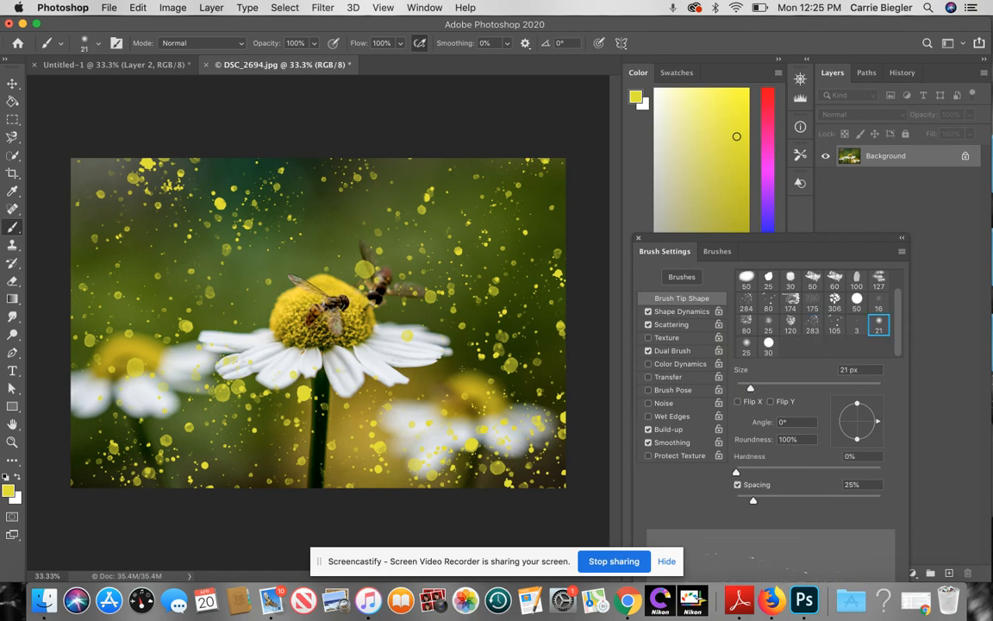
pyautogui.click(833, 324)
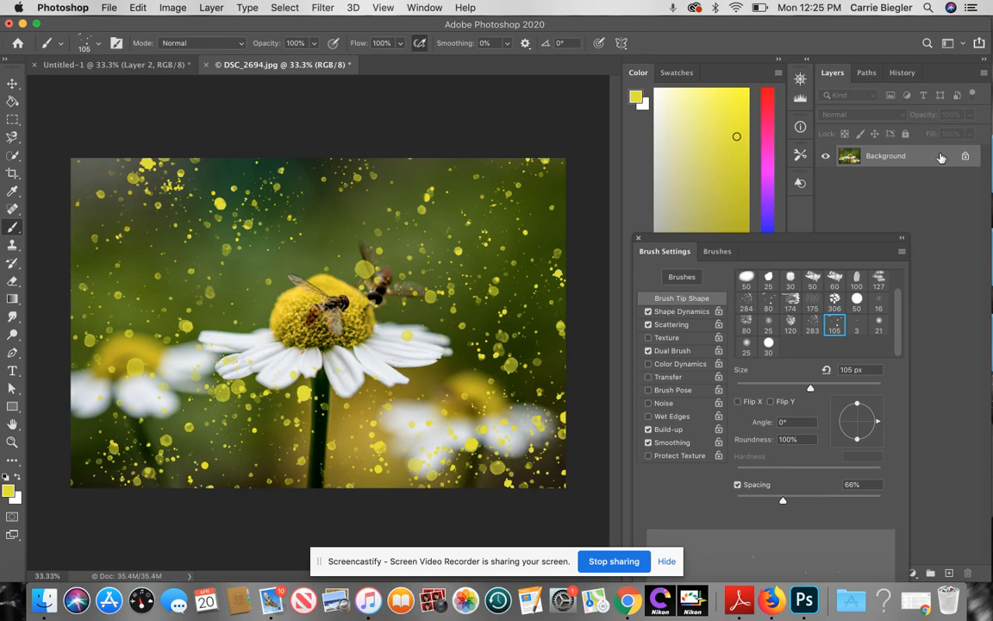
# Step: Add an empty layer above the photo and stamp yellow flecks at its upper right with the 80 px tip enlarged to 2480 px
pyautogui.click(949, 573)
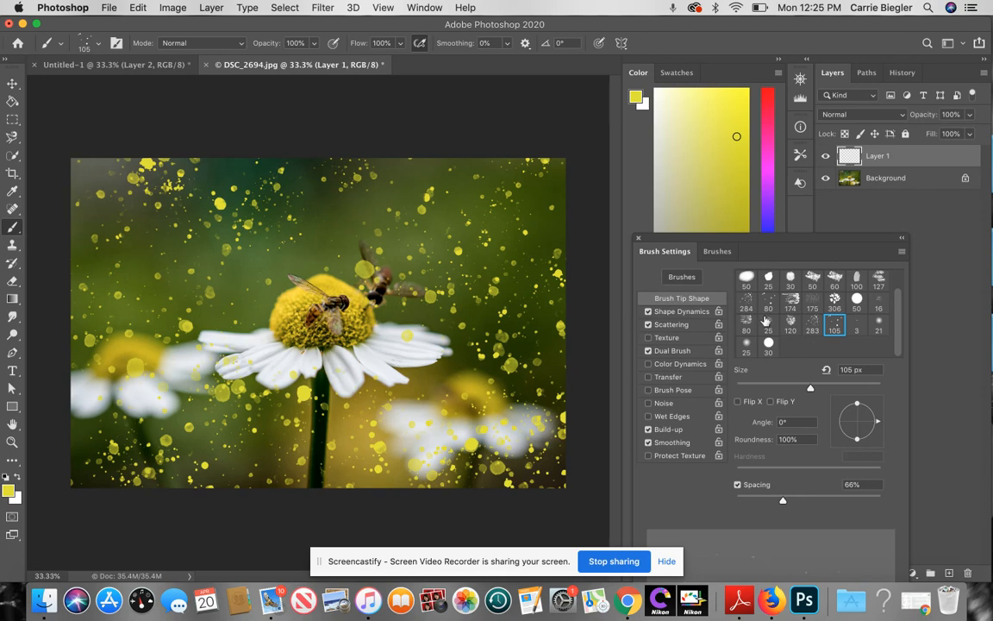
pyautogui.click(748, 325)
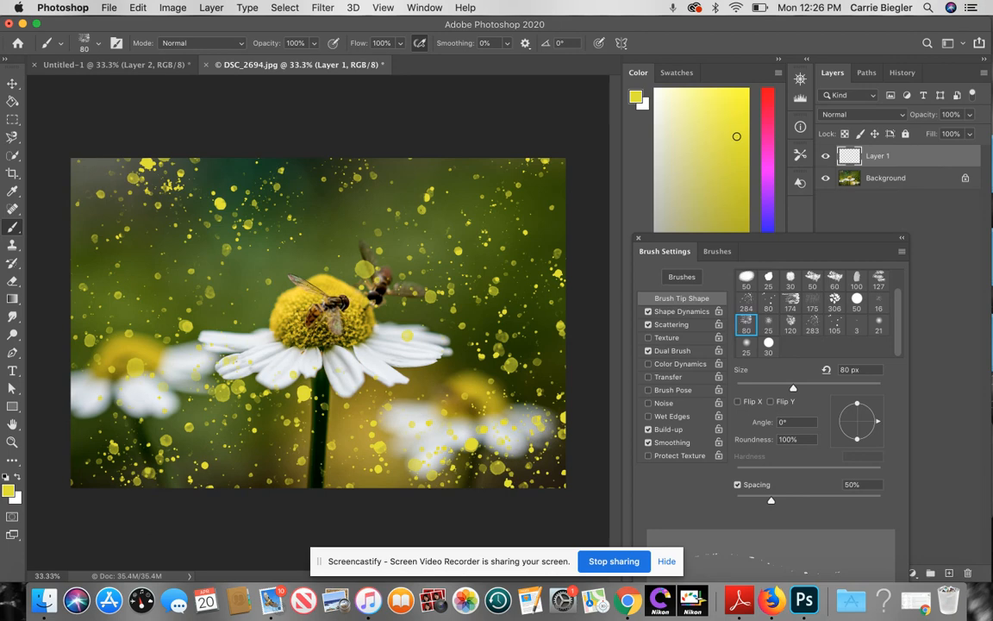
pyautogui.click(90, 42)
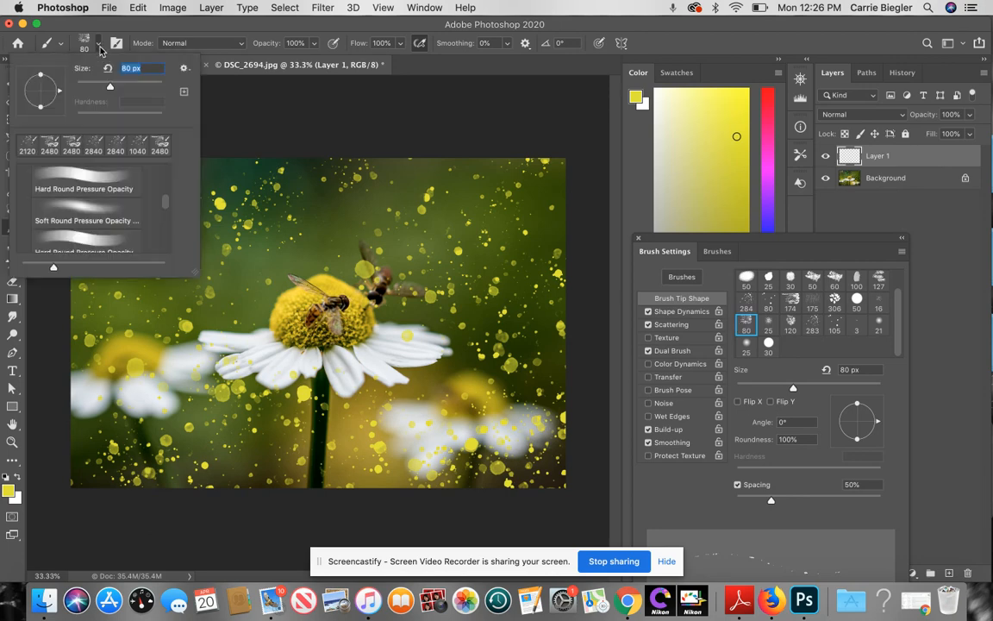
pyautogui.click(158, 85)
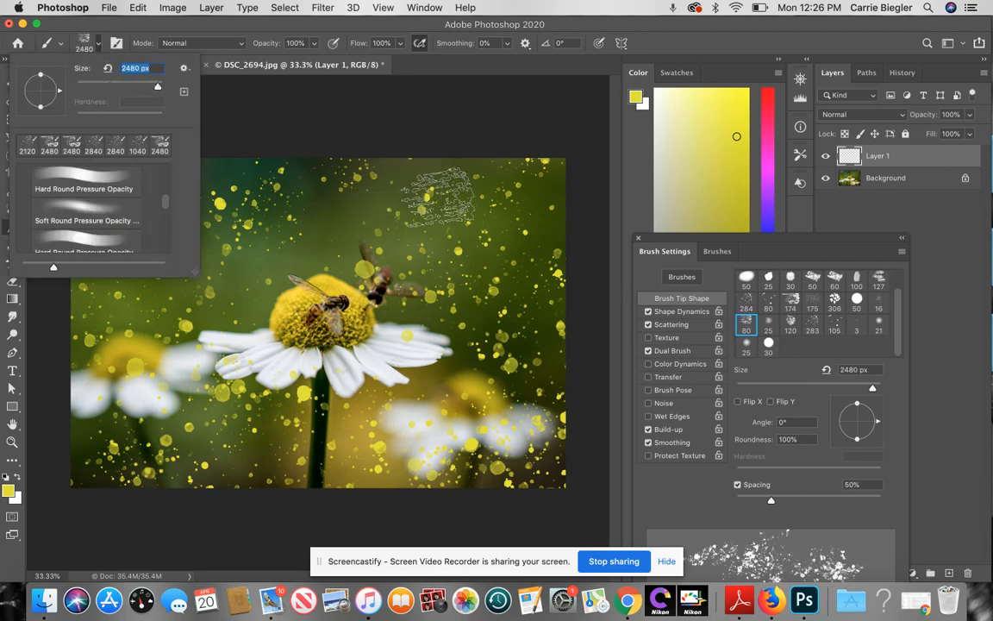
pyautogui.click(429, 185)
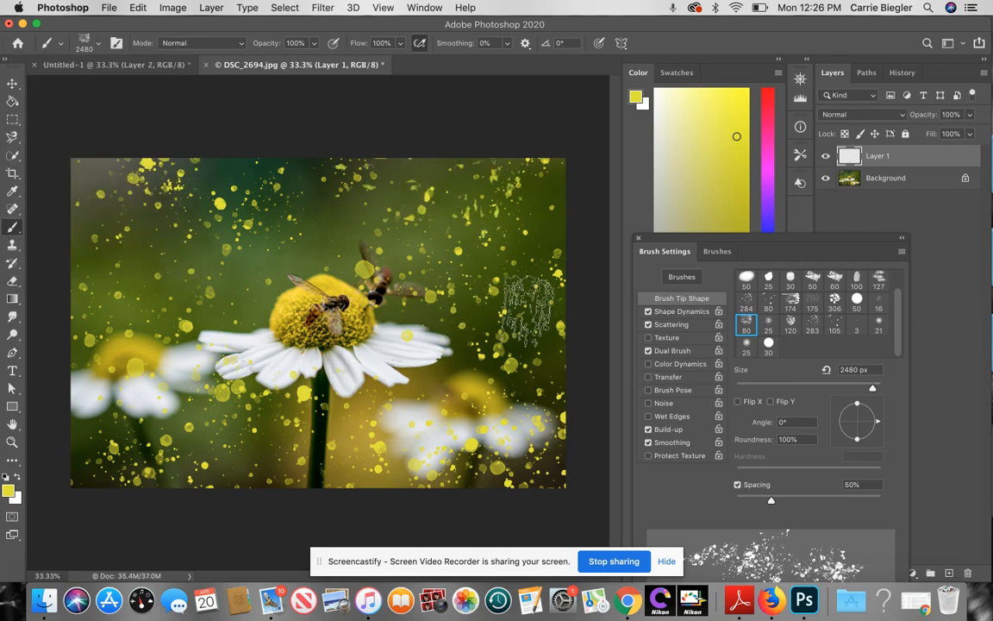
# Step: Set the foreground color to a dark green
pyautogui.moveTo(700, 247); pyautogui.dragTo(877, 283)
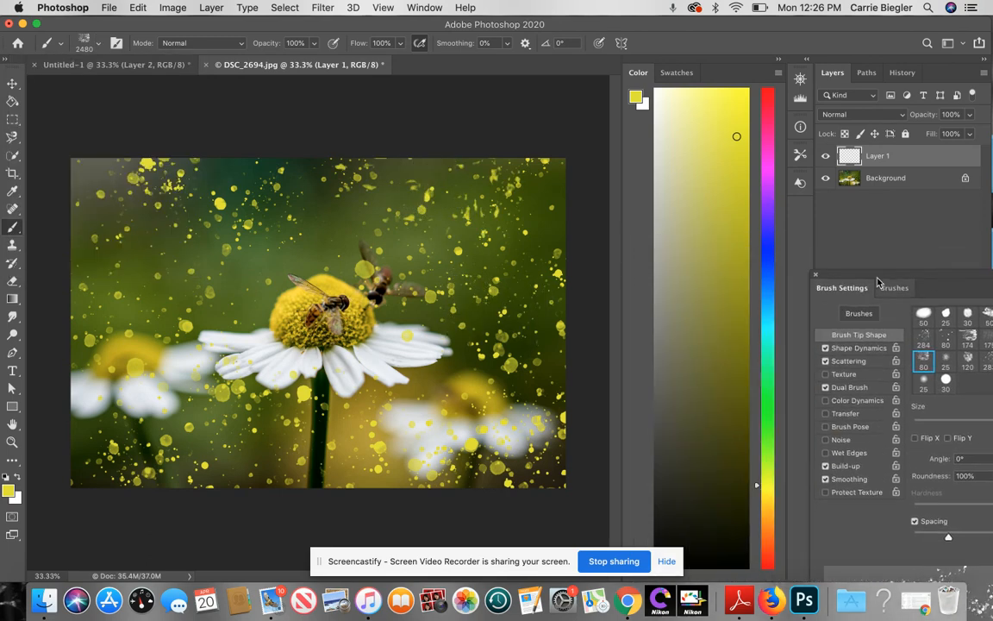
pyautogui.click(766, 394)
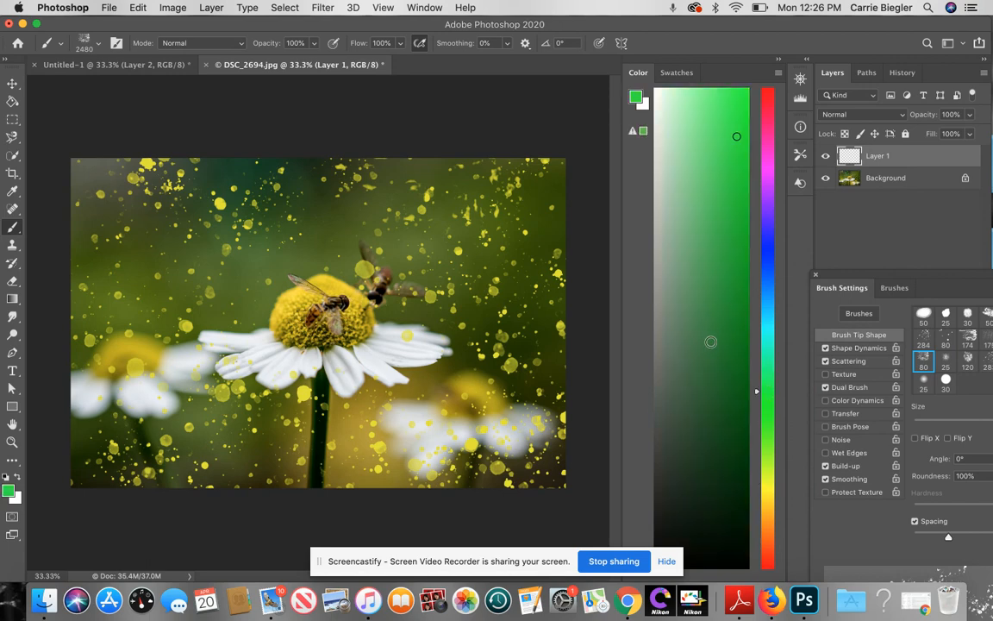
pyautogui.click(707, 344)
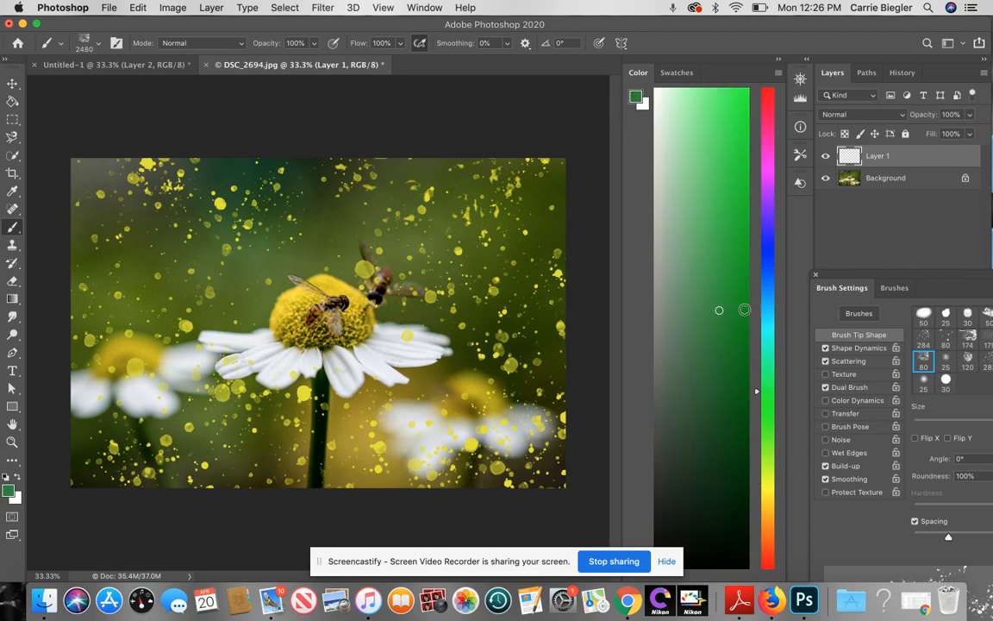
pyautogui.click(711, 365)
# Step: Stamp dark green flecks on the new layer over the photo's upper area and both lower corners
pyautogui.moveTo(906, 279)
pyautogui.mouseDown()
pyautogui.moveTo(817, 248)
pyautogui.moveTo(697, 170)
pyautogui.mouseUp()
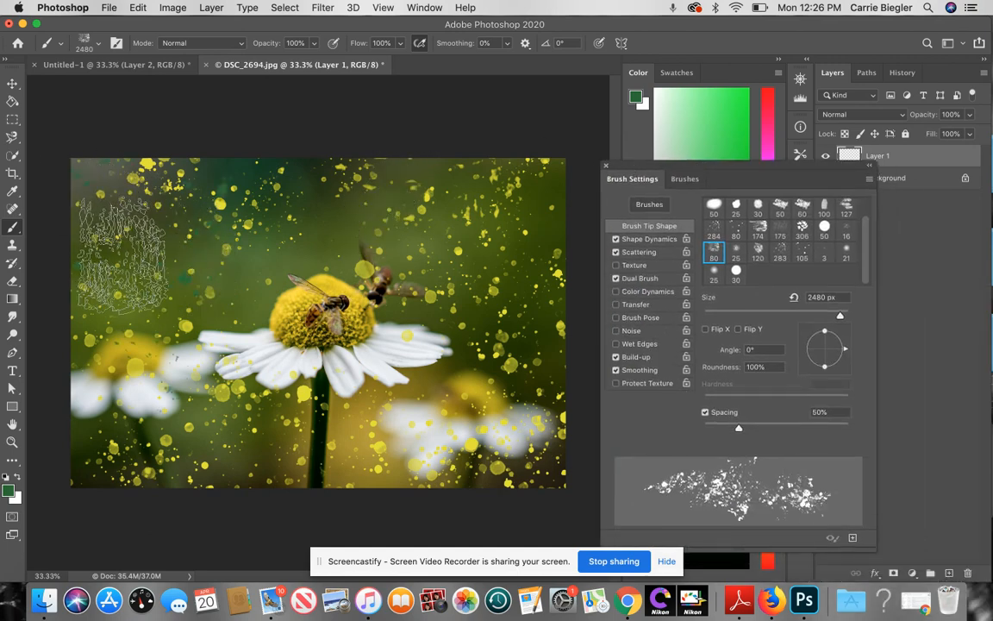
pyautogui.click(164, 239)
pyautogui.click(450, 223)
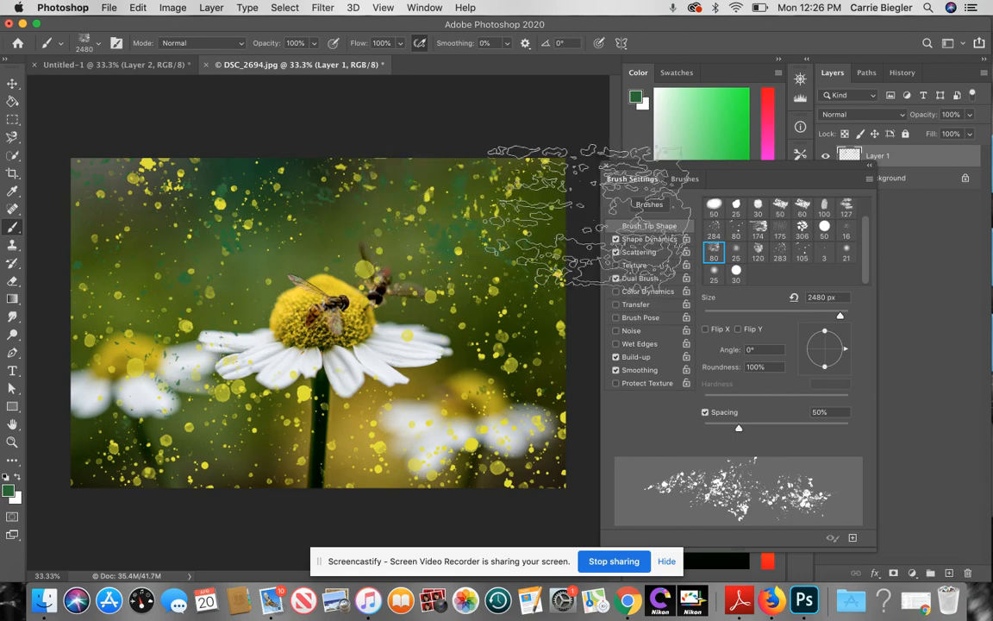
pyautogui.click(164, 441)
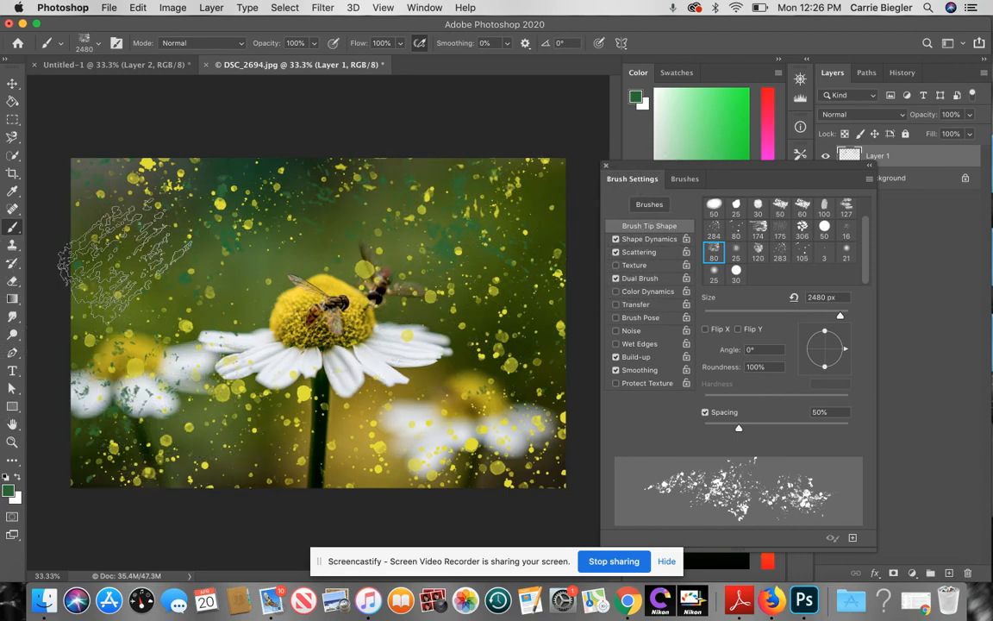
pyautogui.click(457, 418)
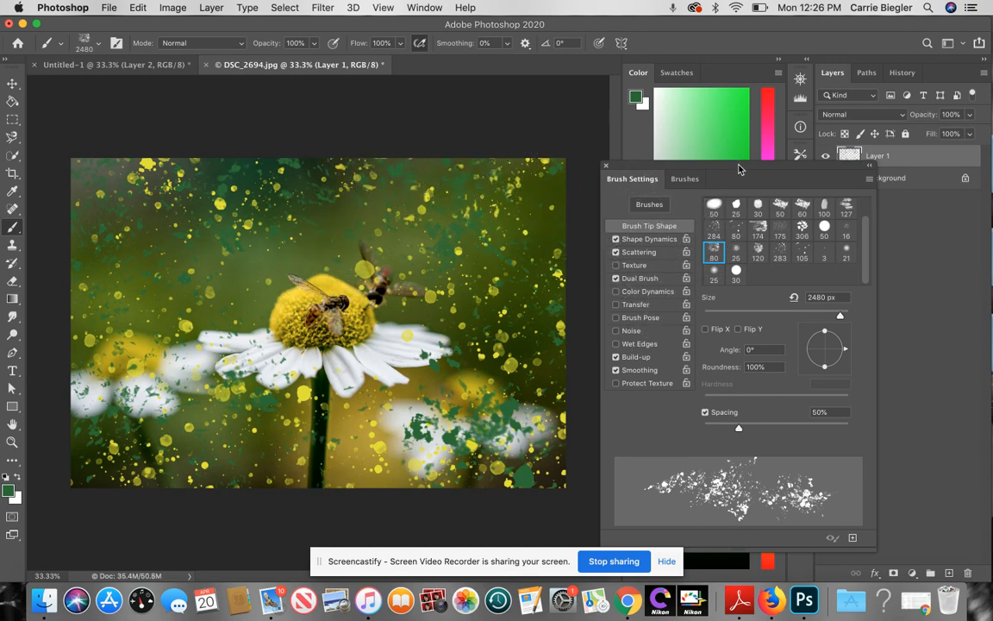
# Step: Set the splatter layer's blend mode to Divide and lower its opacity to 88%
pyautogui.moveTo(739, 166); pyautogui.dragTo(657, 141)
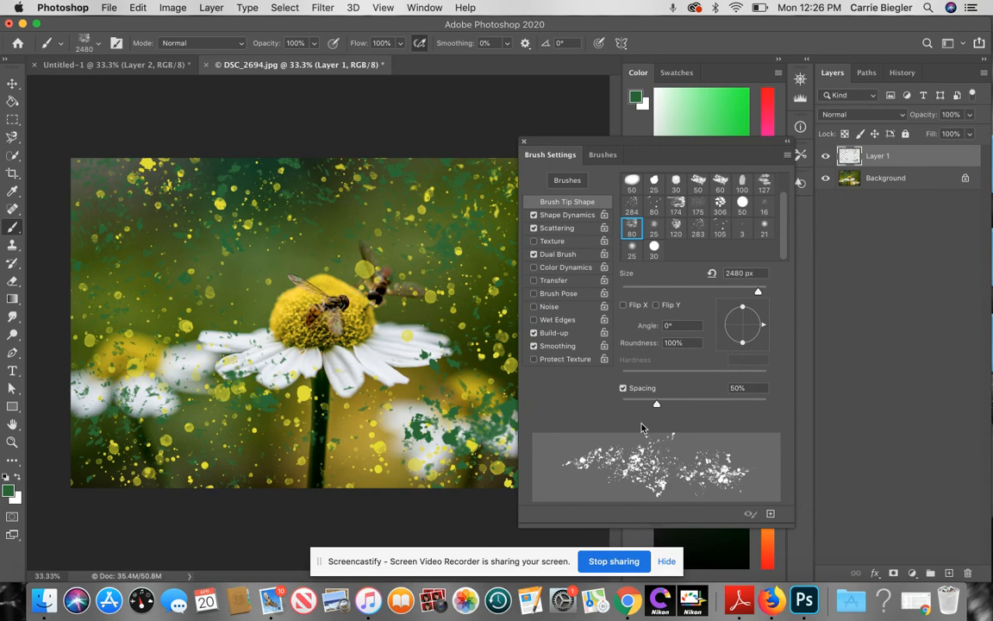
pyautogui.moveTo(676, 146)
pyautogui.mouseDown()
pyautogui.moveTo(795, 257)
pyautogui.moveTo(767, 216)
pyautogui.mouseUp()
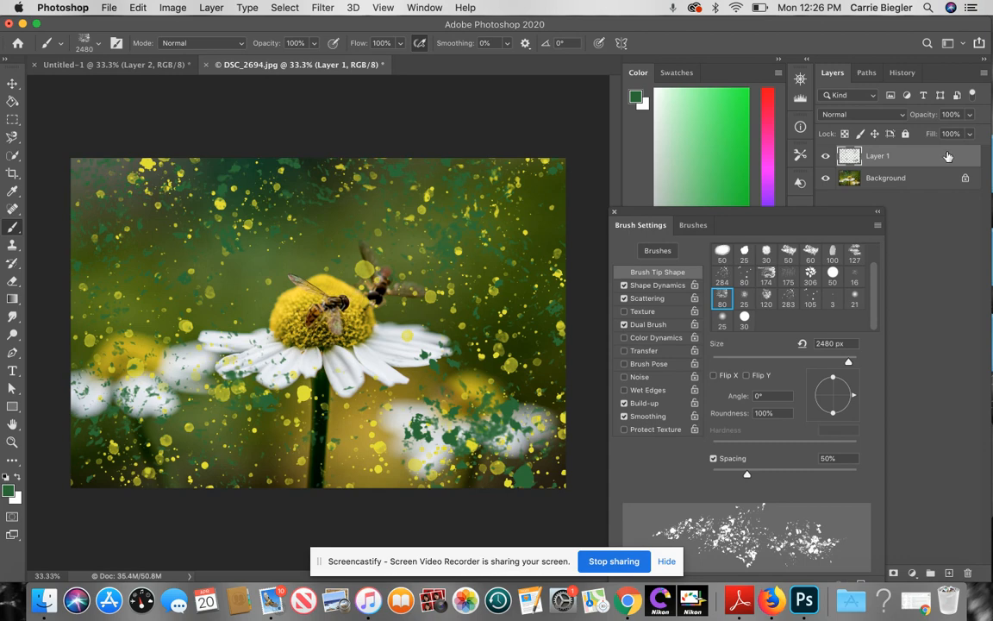
pyautogui.click(901, 115)
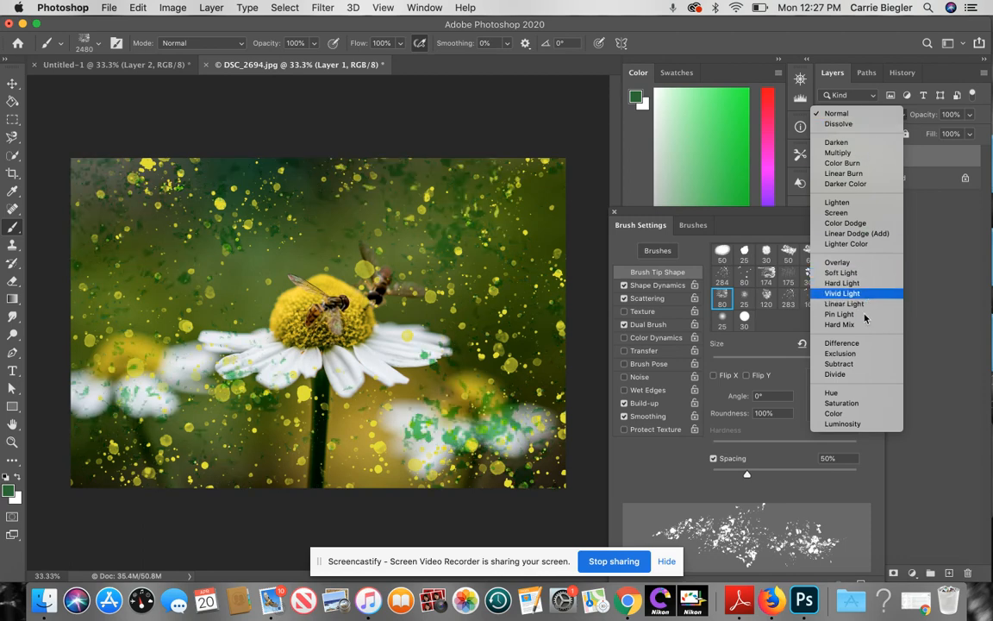
pyautogui.click(860, 376)
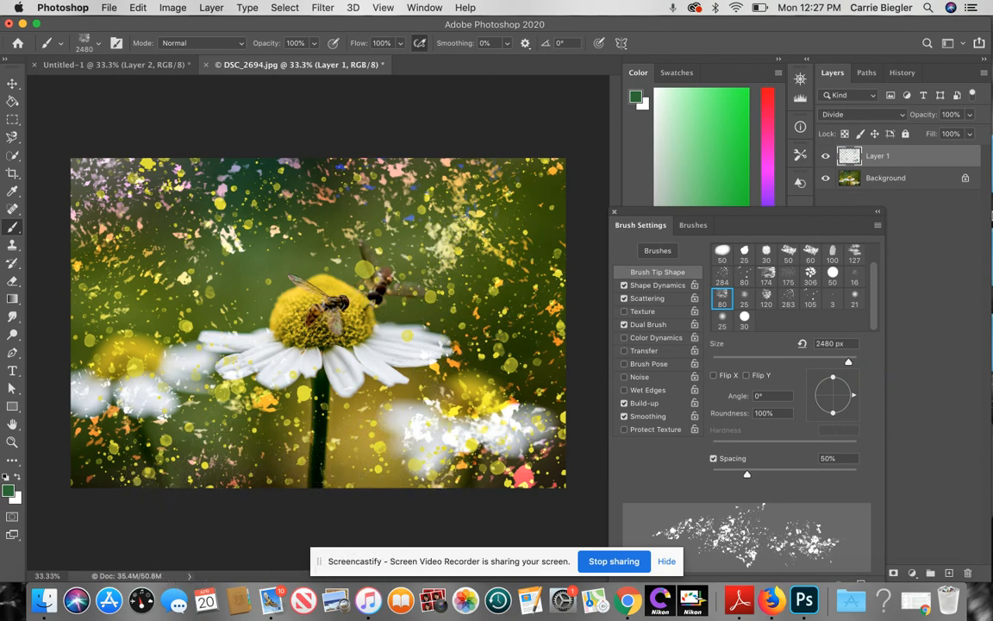
pyautogui.click(970, 116)
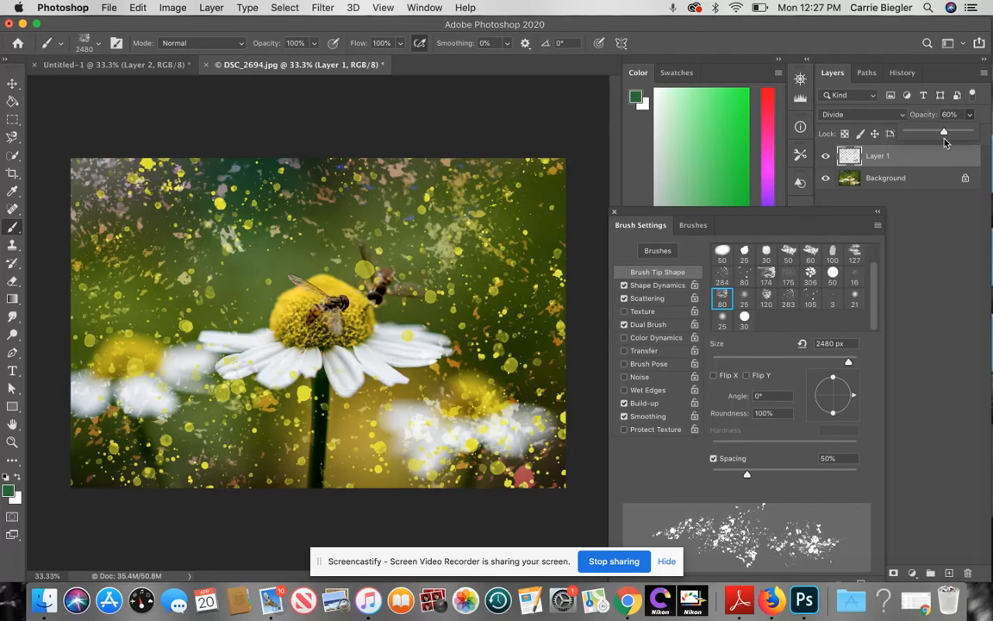
pyautogui.moveTo(930, 139); pyautogui.dragTo(963, 142)
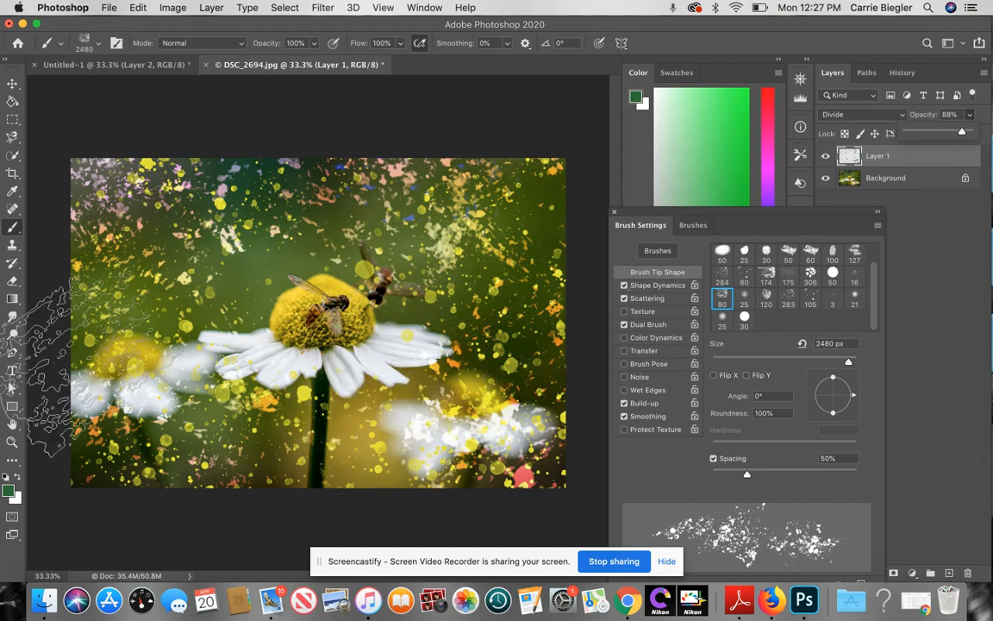
pyautogui.click(15, 227)
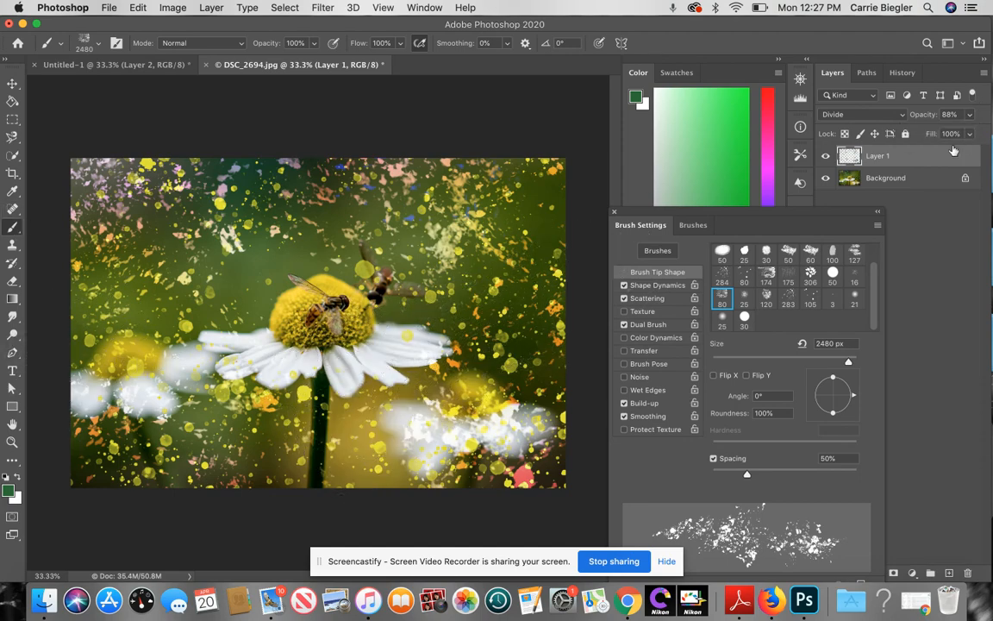
# Step: Add an empty layer above the splatters and apply Bevel & Emboss plus an Inner Glow with a size of 98 px
pyautogui.click(949, 573)
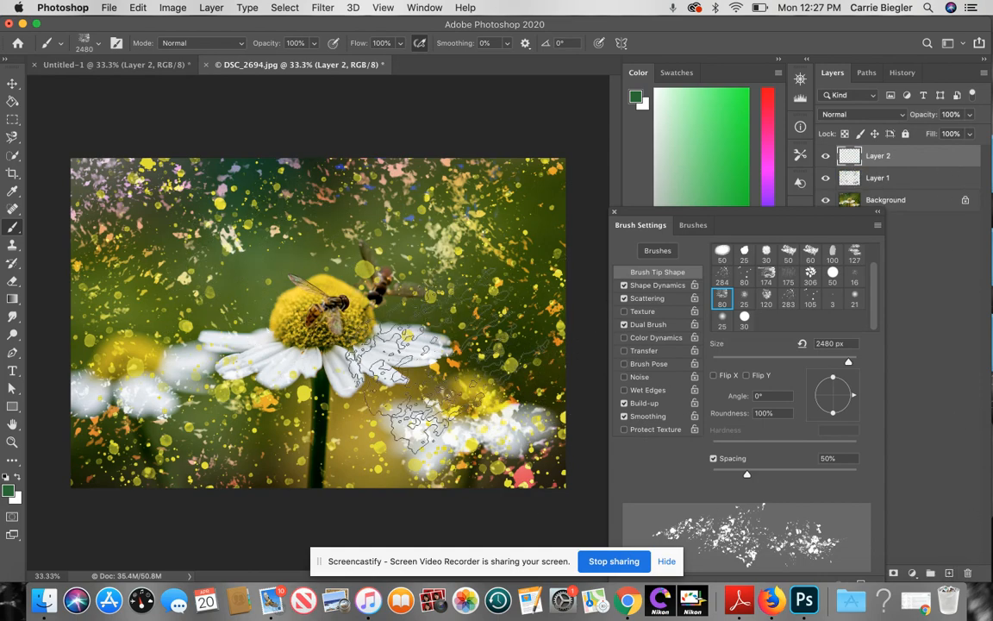
pyautogui.click(170, 10)
pyautogui.moveTo(211, 7)
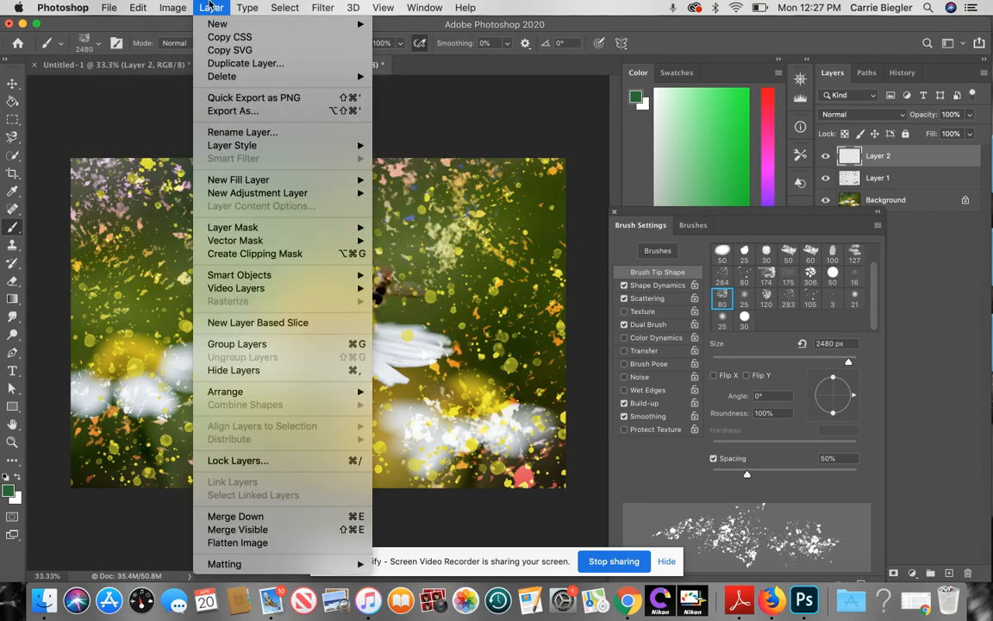
pyautogui.moveTo(180, 7)
pyautogui.moveTo(259, 148)
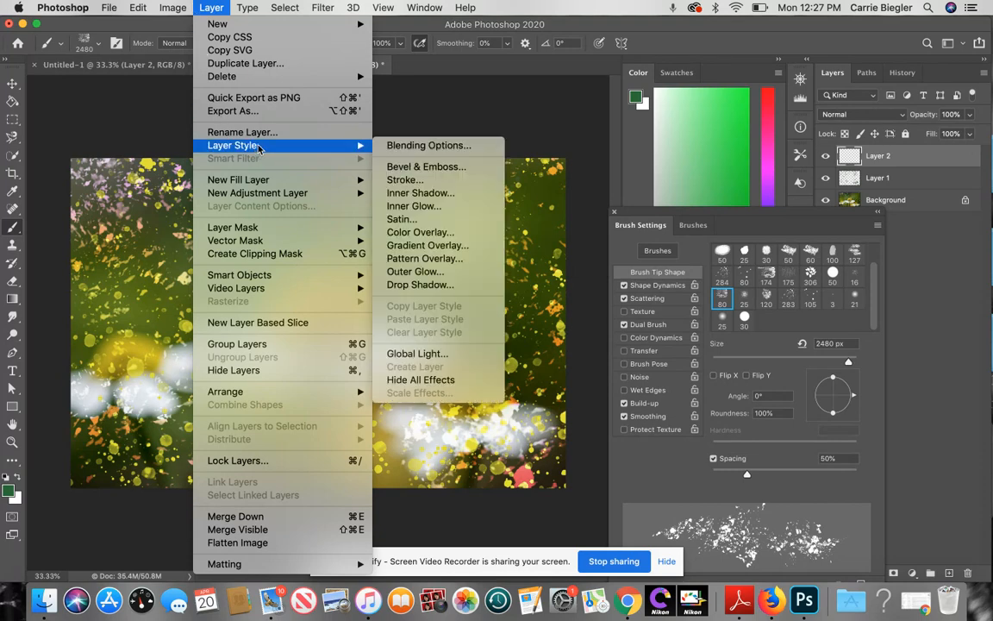
pyautogui.click(406, 166)
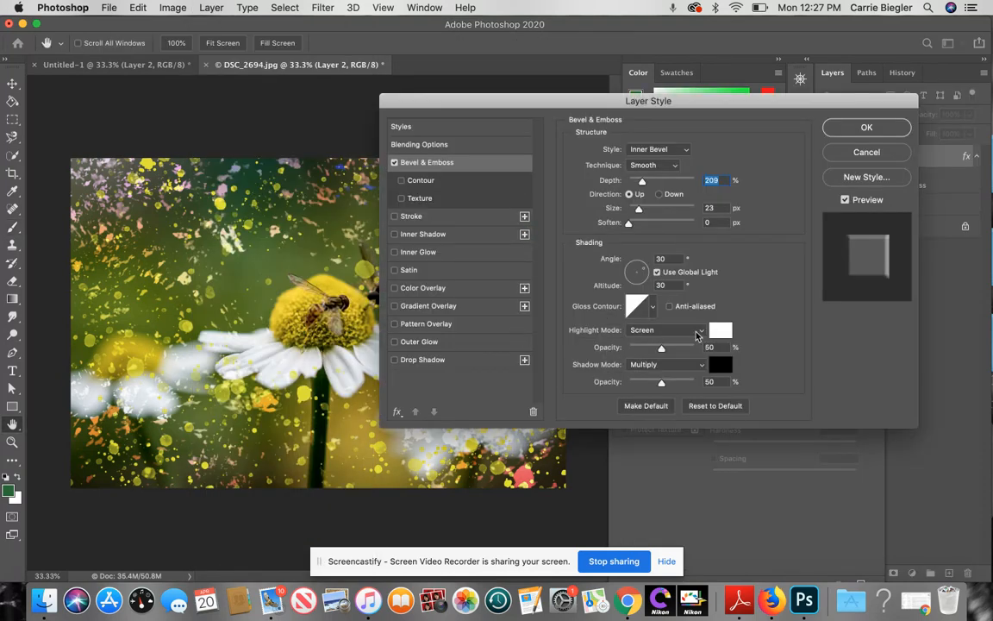
pyautogui.click(419, 252)
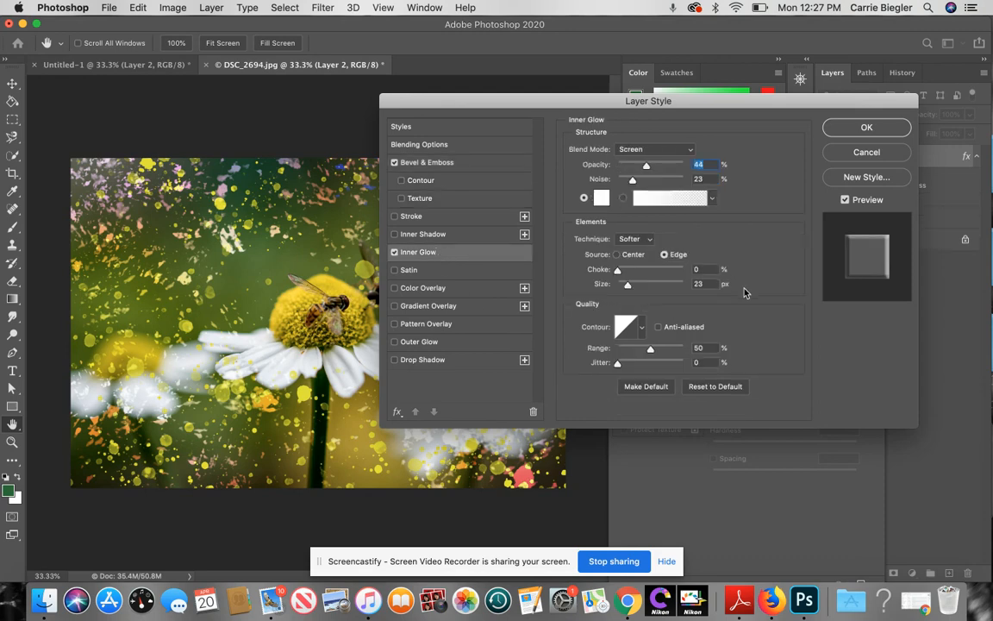
pyautogui.moveTo(628, 289); pyautogui.dragTo(647, 291)
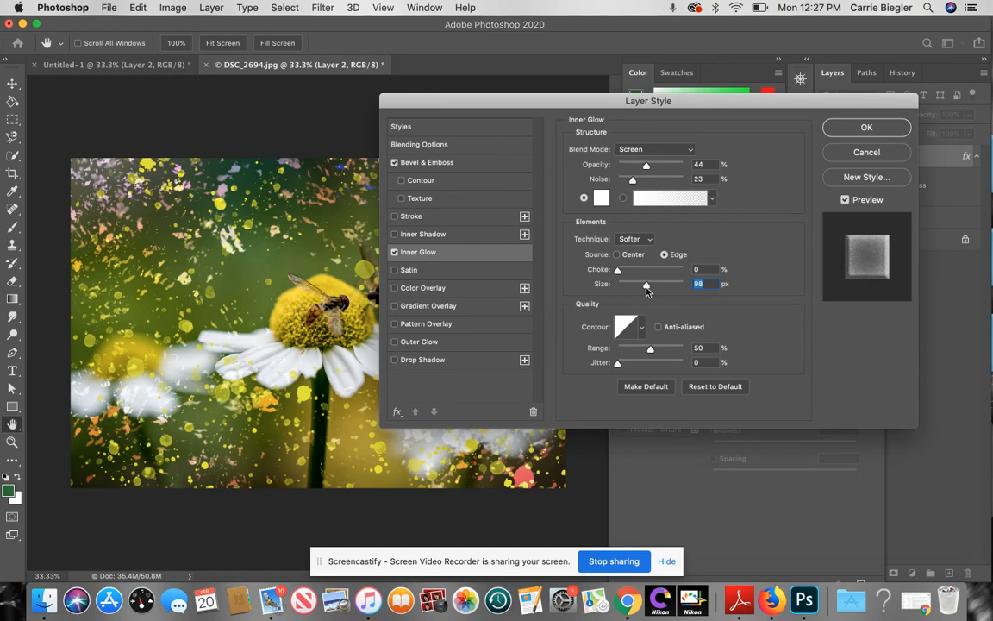
pyautogui.click(845, 129)
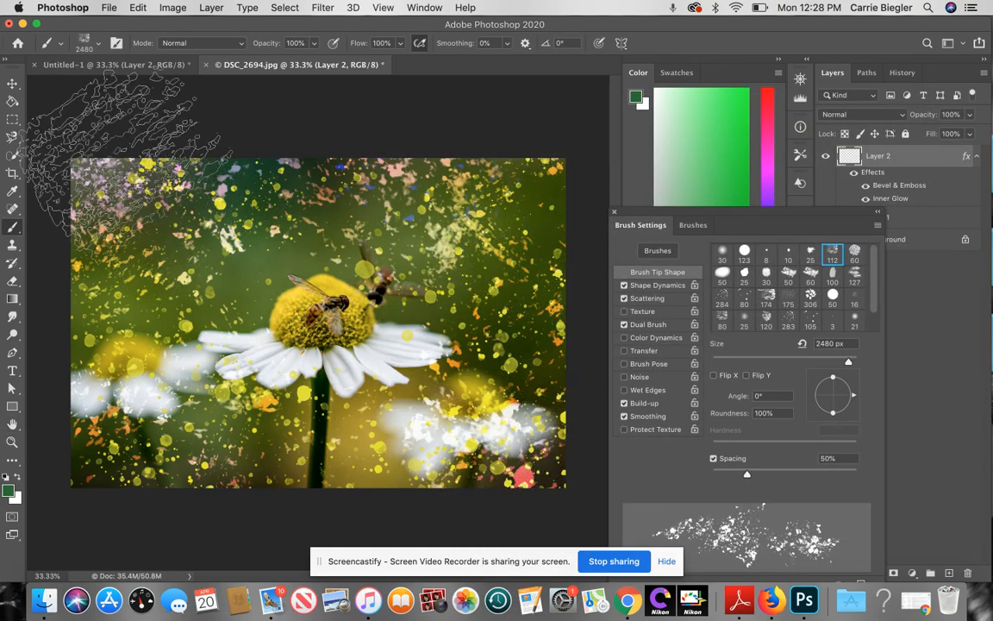
# Step: Choose the 306 px leaf tip for the brush and add another empty layer above the styled one
pyautogui.click(95, 65)
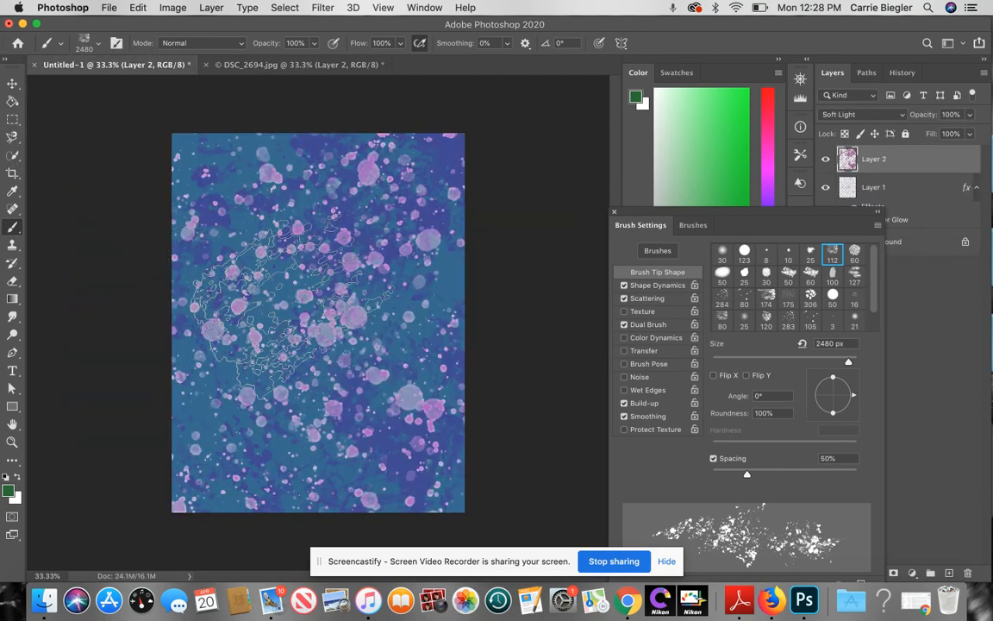
pyautogui.click(247, 67)
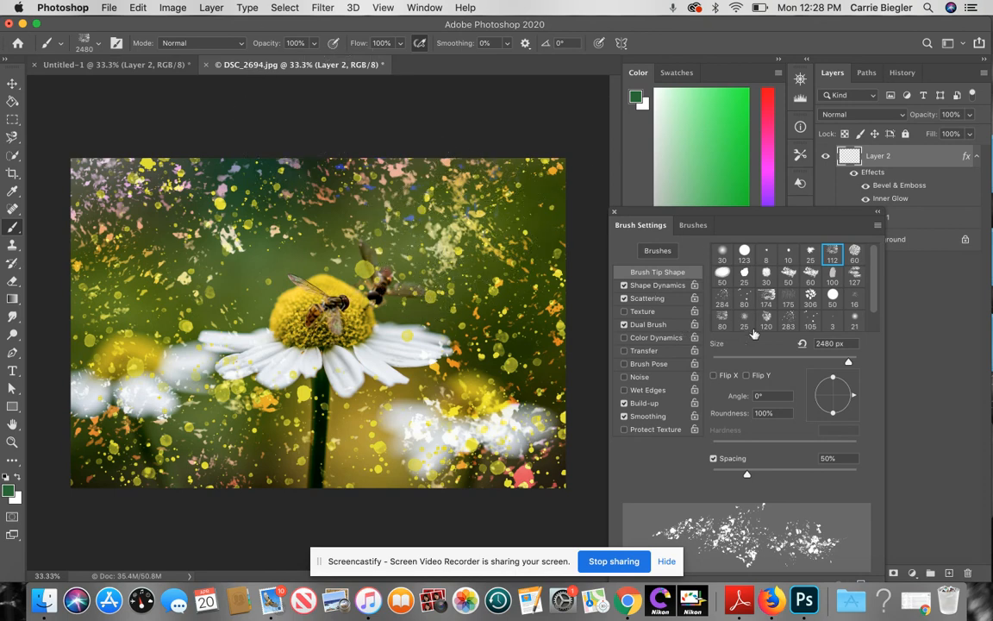
pyautogui.scroll(-1, 809, 316)
pyautogui.click(811, 299)
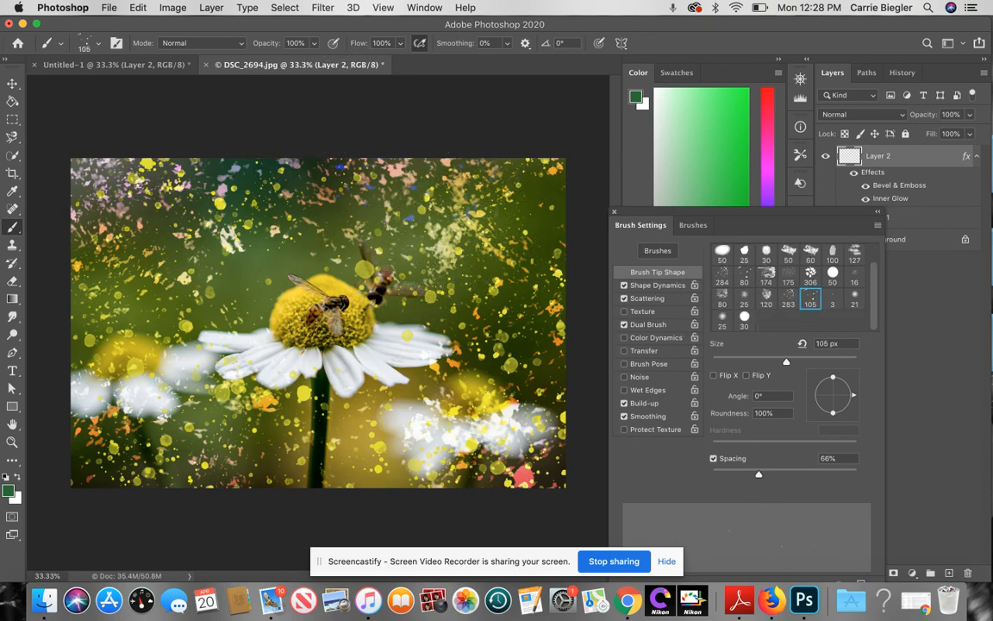
pyautogui.click(810, 273)
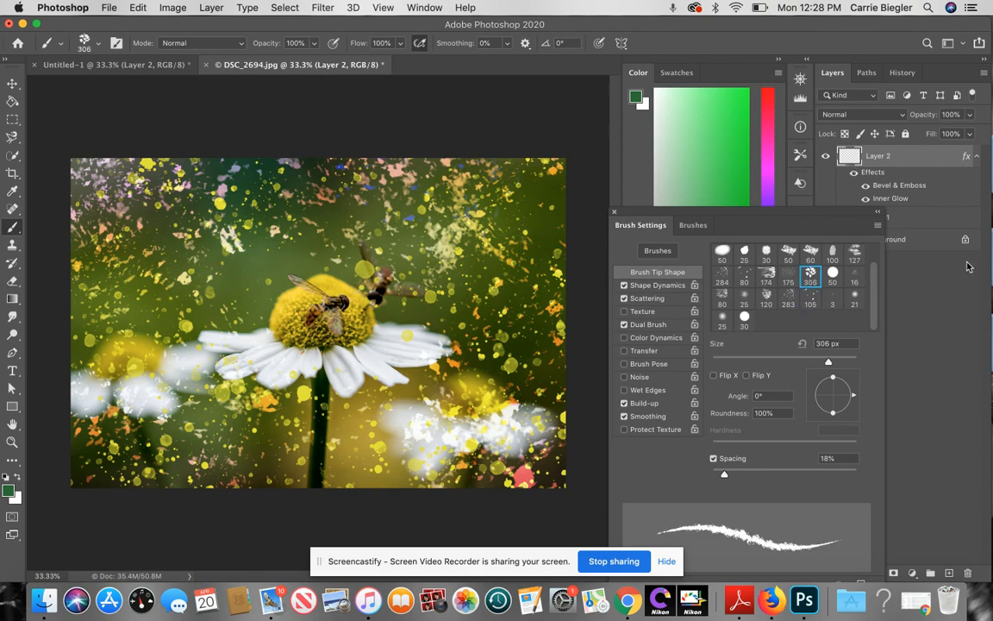
pyautogui.click(949, 570)
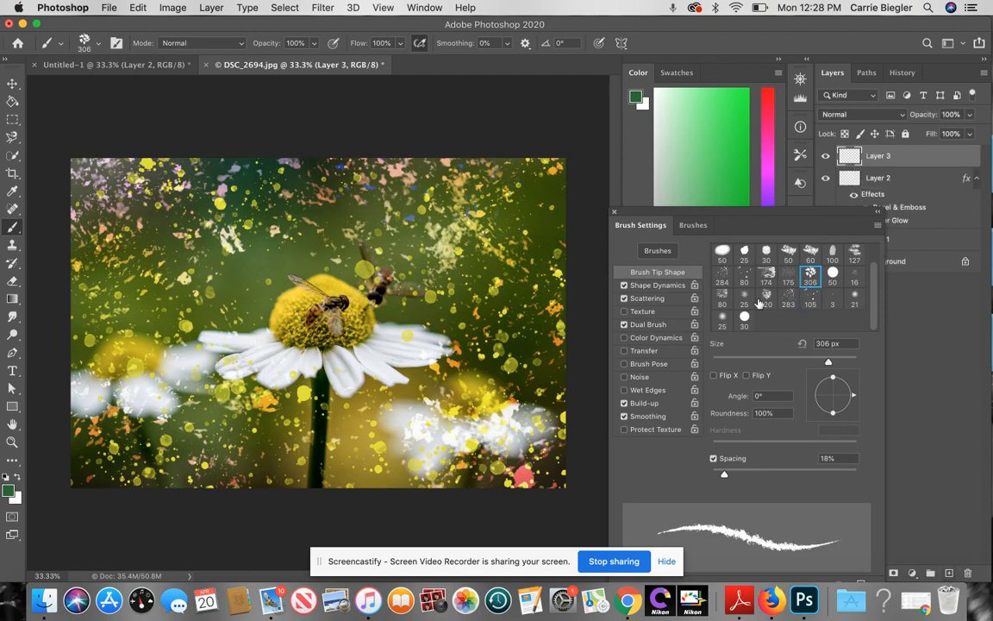
# Step: Set the foreground color to a dark teal blue and enlarge the leaf brush tip to 2480 px
pyautogui.scroll(1, 759, 303)
pyautogui.moveTo(757, 213); pyautogui.dragTo(756, 399)
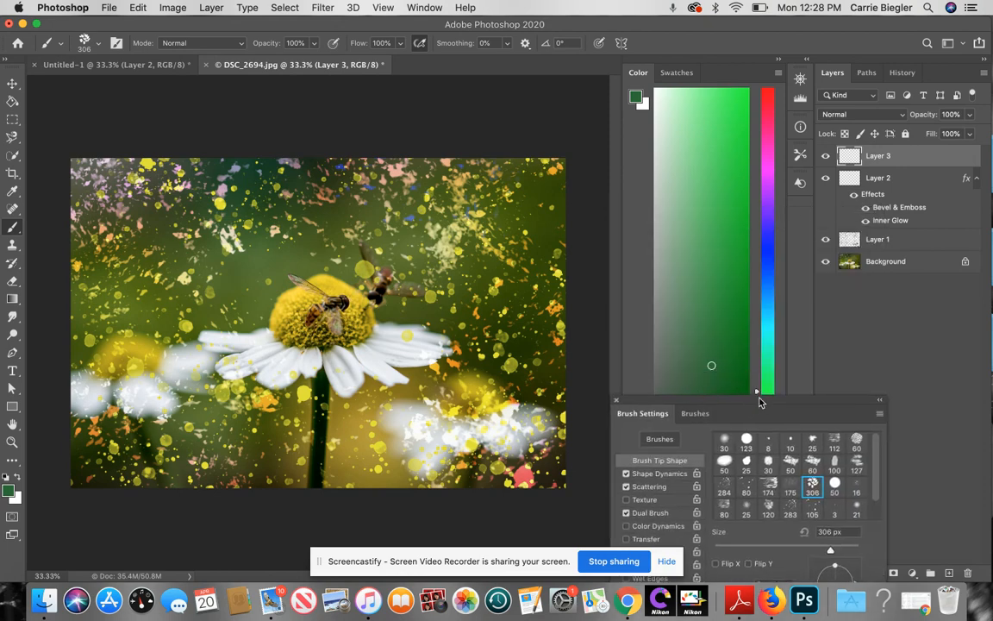
pyautogui.click(764, 267)
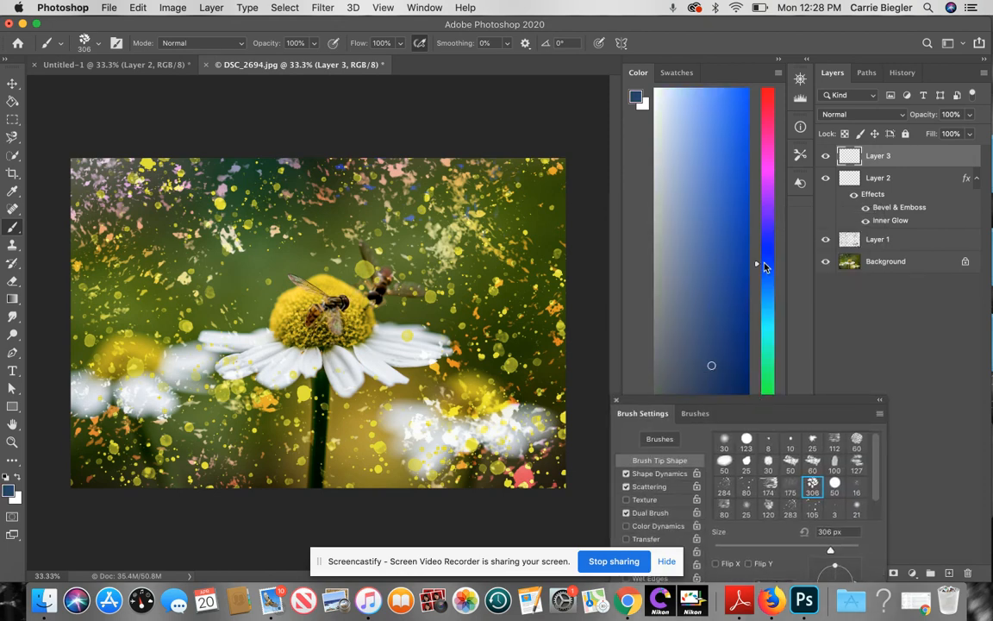
pyautogui.click(762, 289)
pyautogui.click(763, 298)
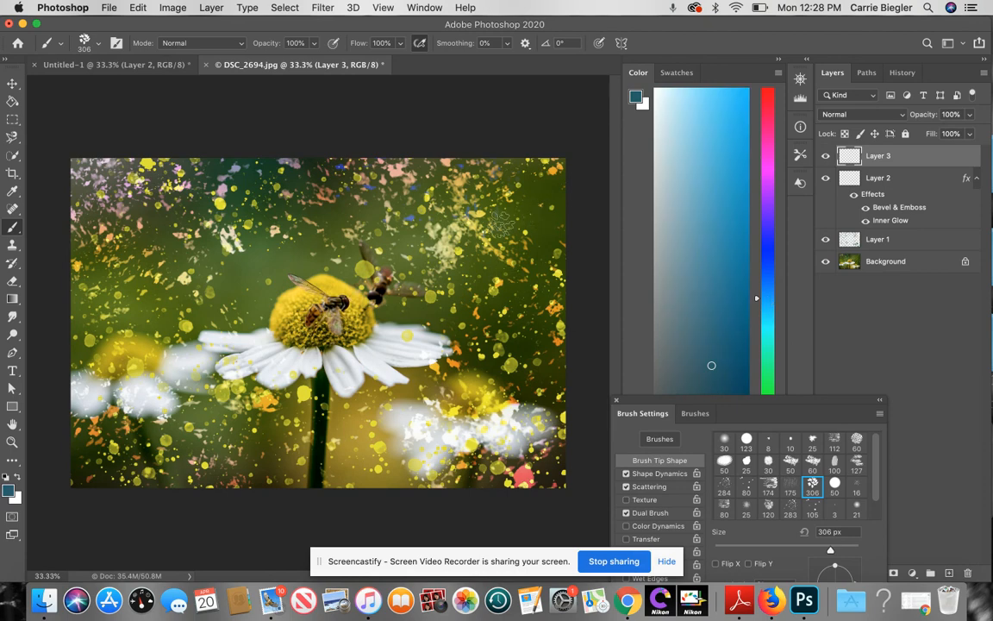
pyautogui.click(97, 44)
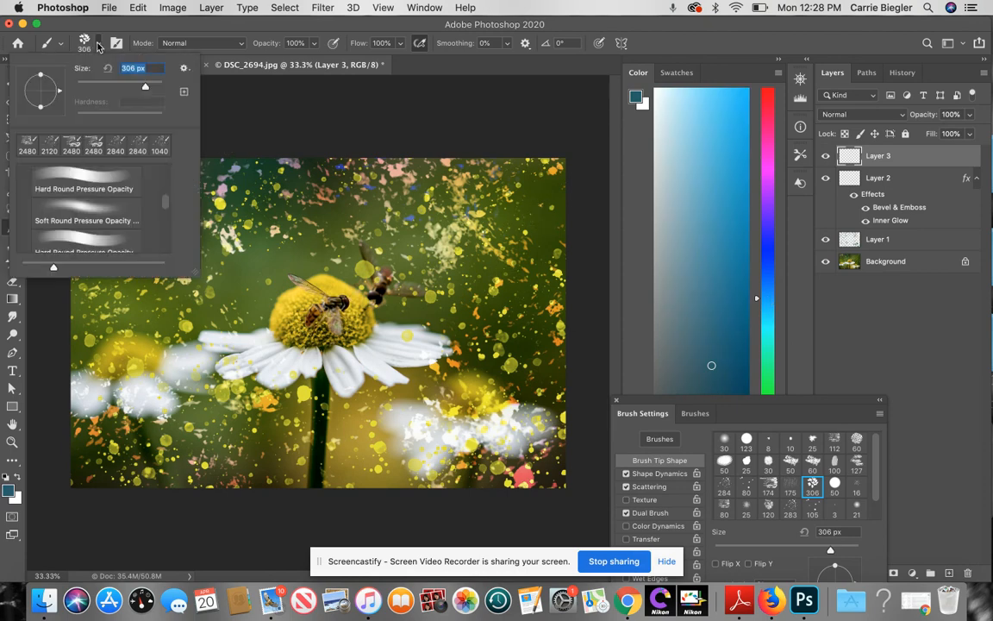
pyautogui.click(158, 87)
# Step: Try stamping fully opaque blue leaves over the photo's right and left sides, undoing each attempt
pyautogui.click(522, 293)
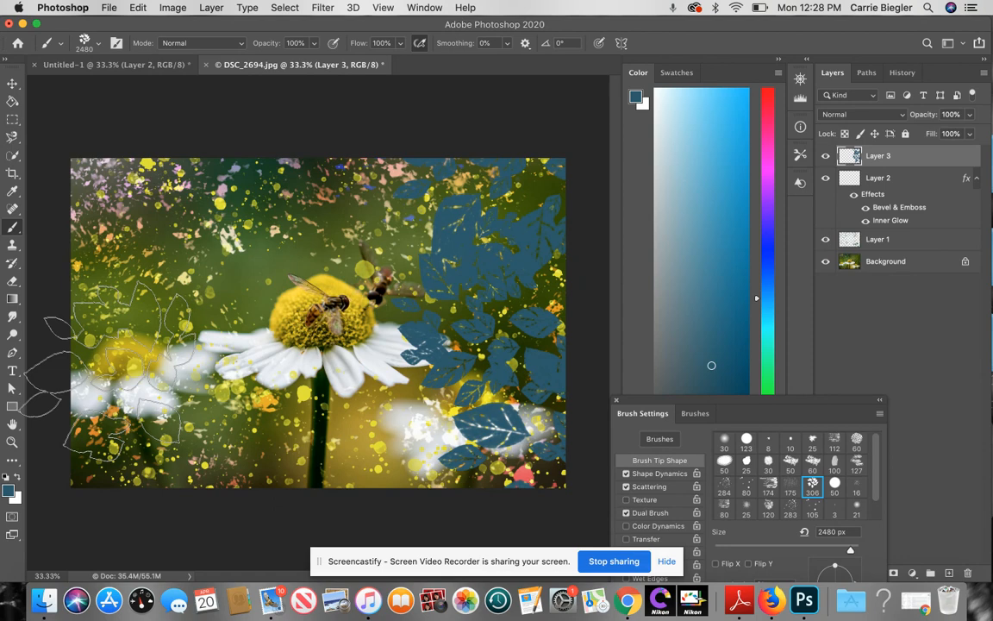
pyautogui.press('super+z')
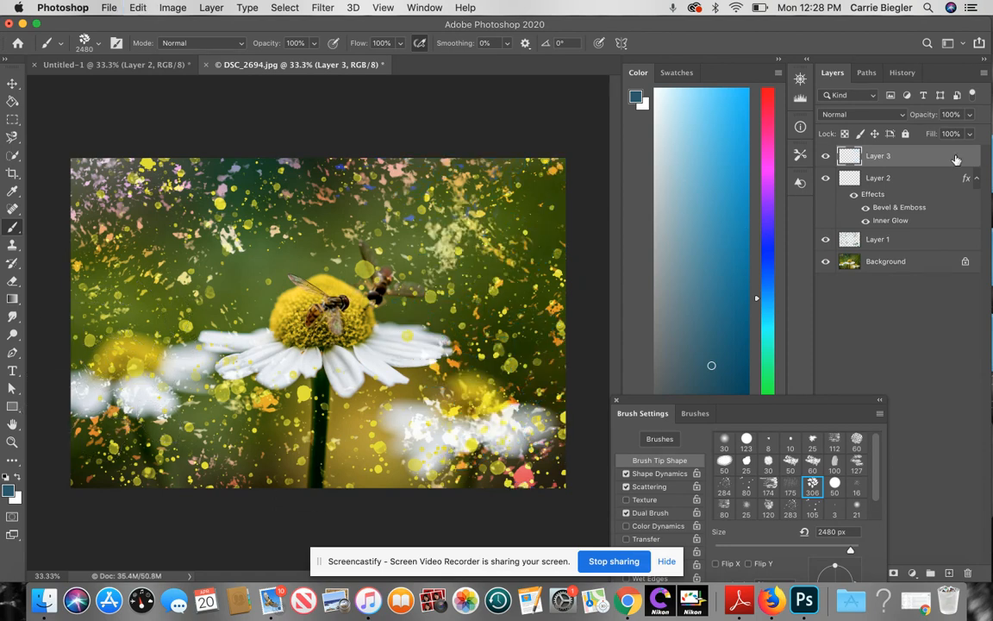
pyautogui.moveTo(78, 311)
pyautogui.mouseDown()
pyautogui.moveTo(172, 258)
pyautogui.moveTo(173, 507)
pyautogui.mouseUp()
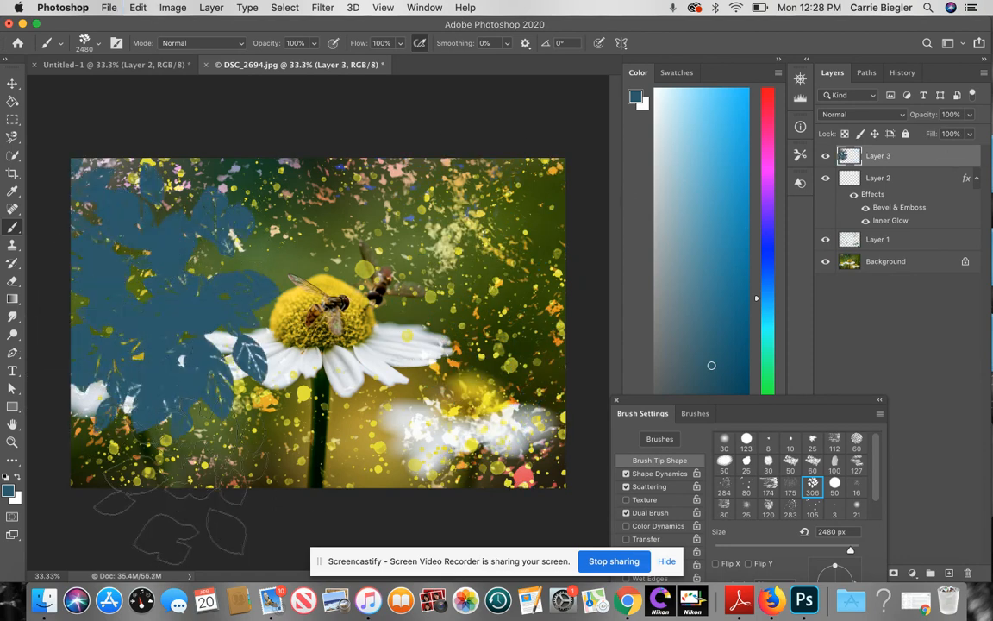
pyautogui.press('super+z')
# Step: Set the top layer's opacity to 38% and stamp blue leaves across the photo, from the upper right to the lower left
pyautogui.click(969, 115)
pyautogui.click(930, 133)
pyautogui.moveTo(509, 198)
pyautogui.mouseDown()
pyautogui.moveTo(595, 229)
pyautogui.moveTo(552, 292)
pyautogui.mouseUp()
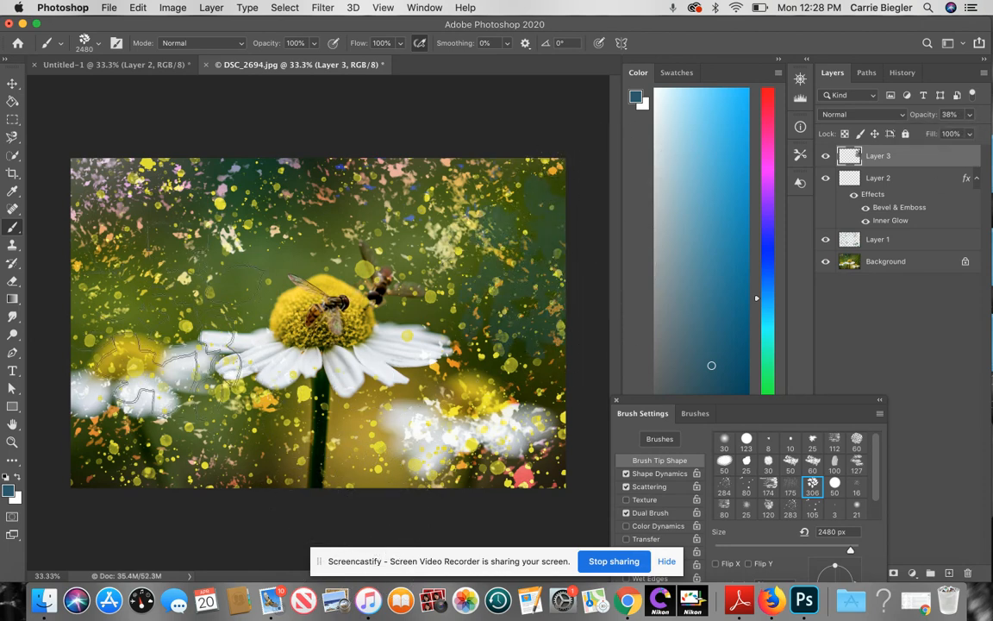
pyautogui.moveTo(176, 301); pyautogui.dragTo(134, 448)
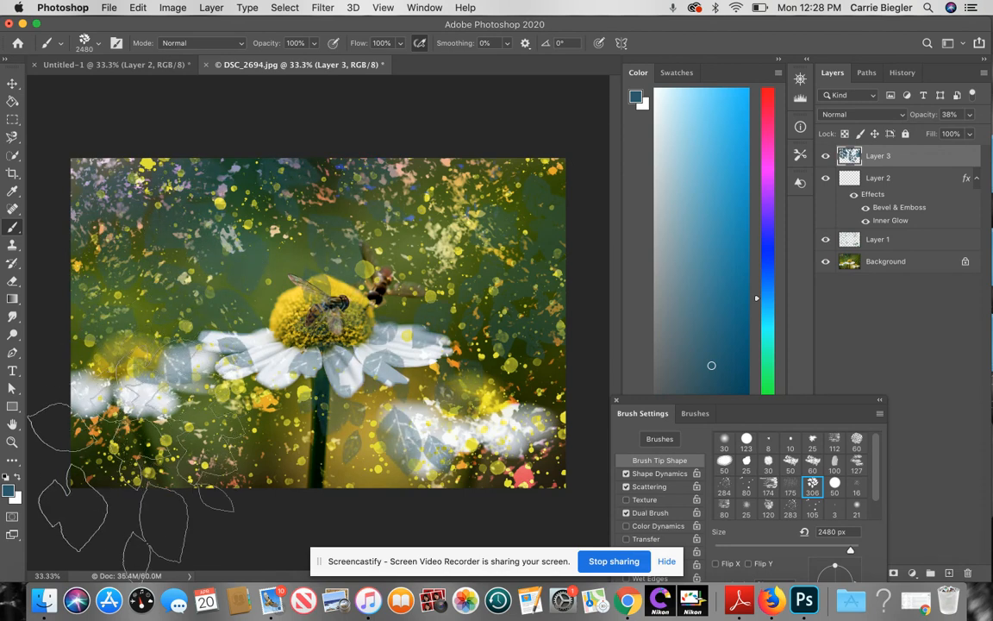
pyautogui.click(142, 457)
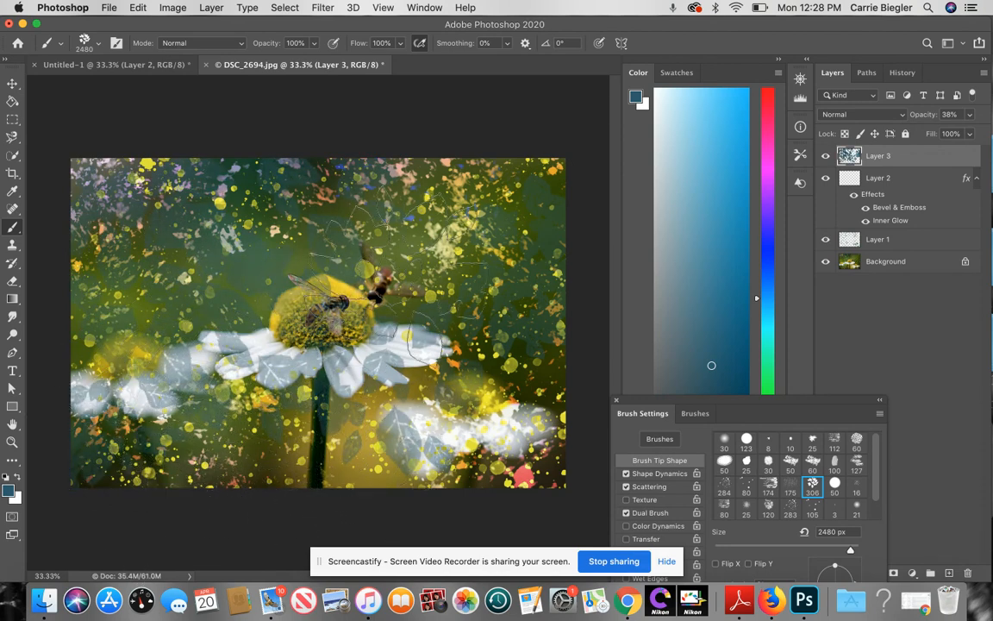
# Step: Try extra leaf stamps over the daisy's center and along the photo's lower edge, and undo them
pyautogui.click(326, 298)
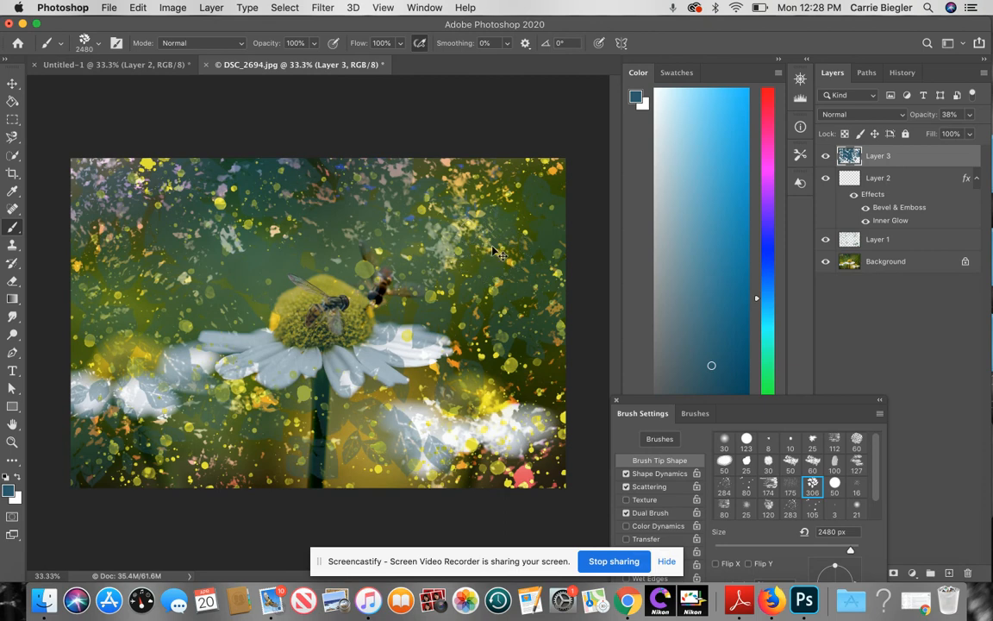
pyautogui.press('super+z')
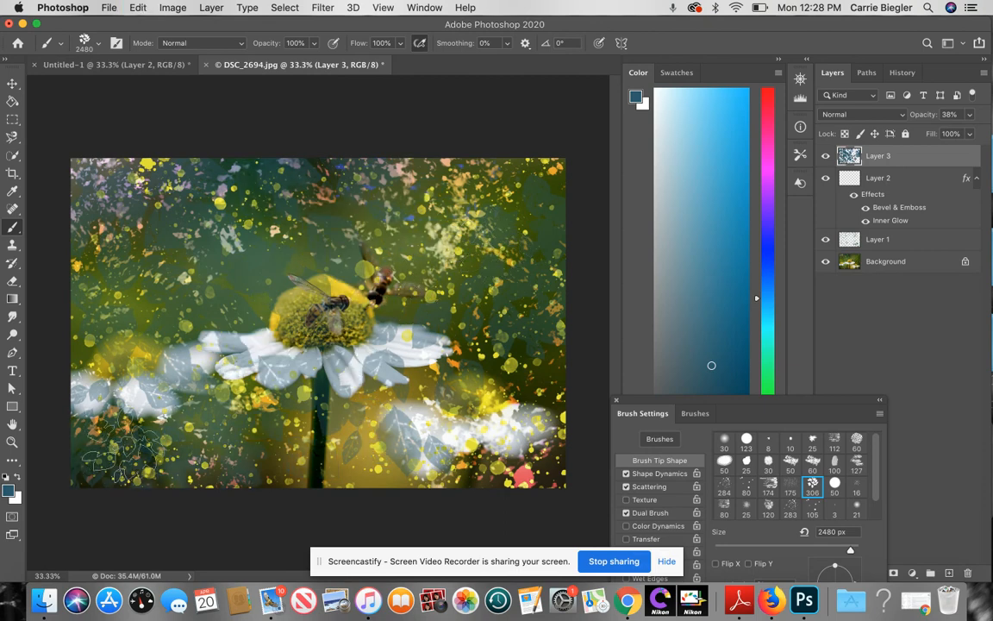
pyautogui.click(452, 534)
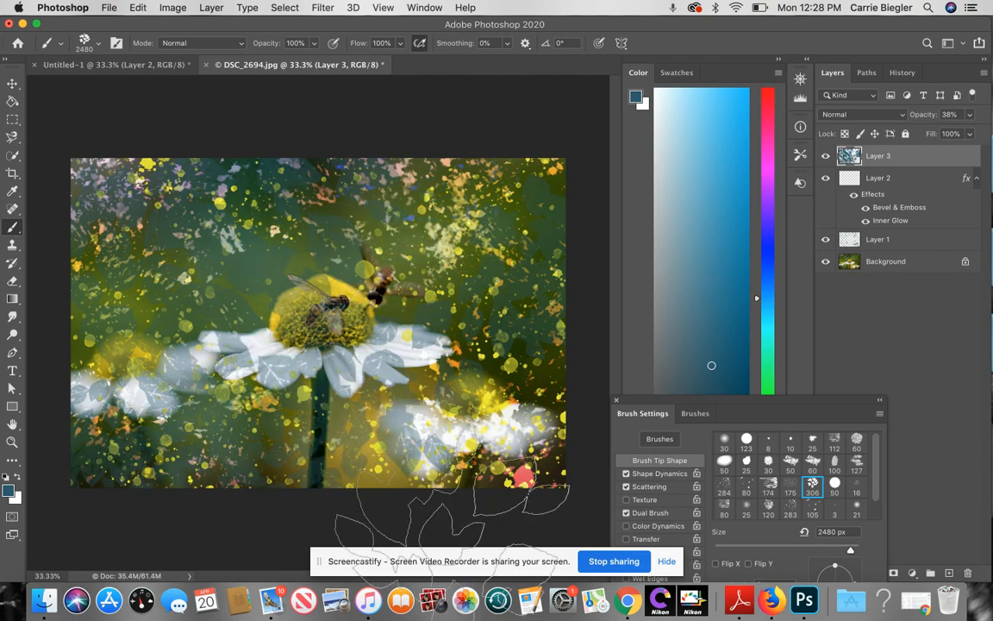
pyautogui.press('super+z')
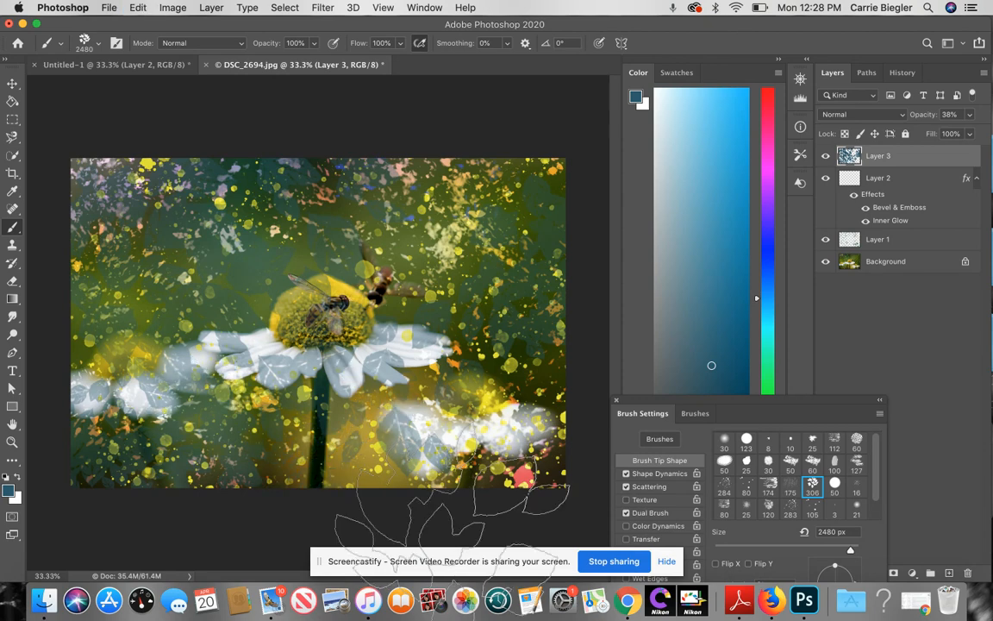
pyautogui.press('super+z')
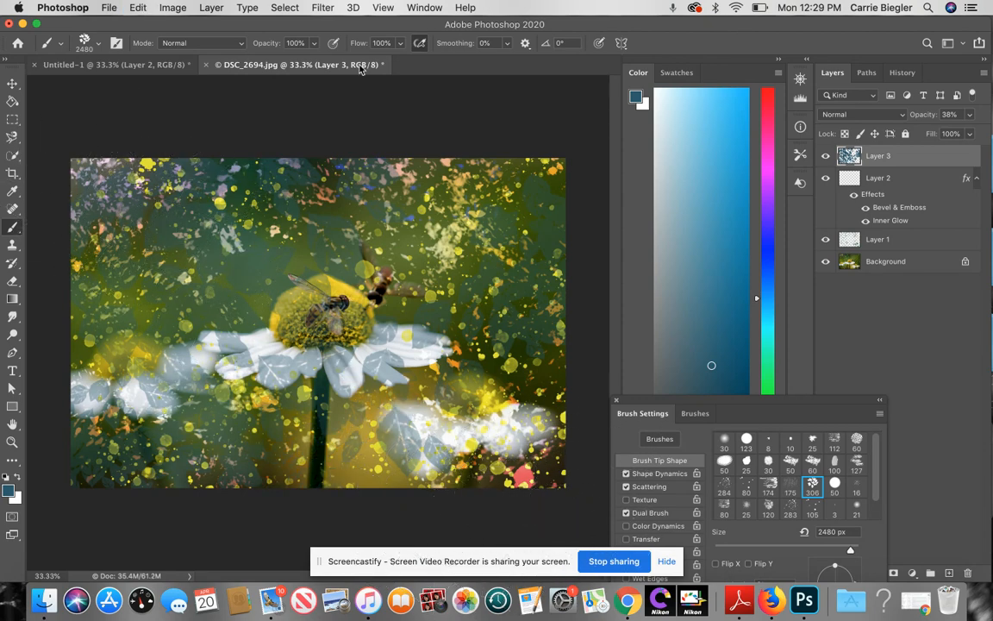
# Step: Apply a Gradient Overlay style to the leaf layer with 77% scale and 48% opacity
pyautogui.click(322, 9)
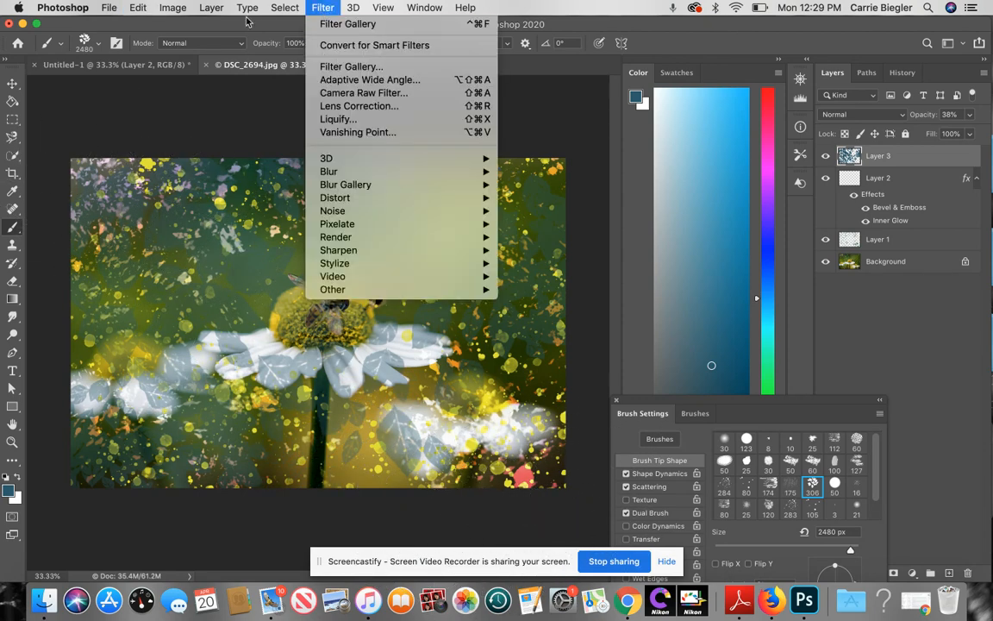
pyautogui.moveTo(212, 9)
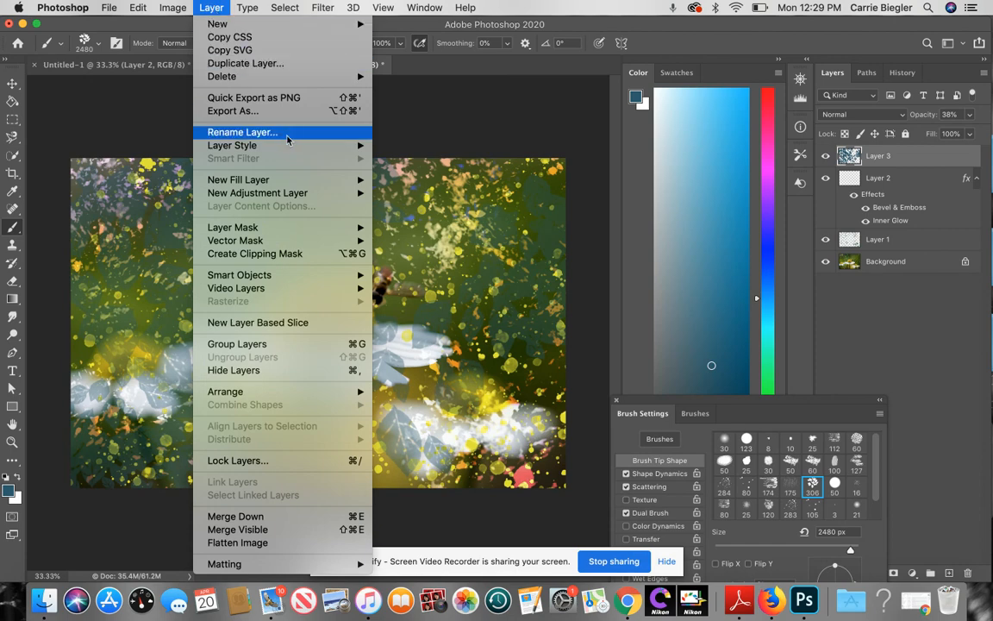
pyautogui.moveTo(287, 145)
pyautogui.click(431, 245)
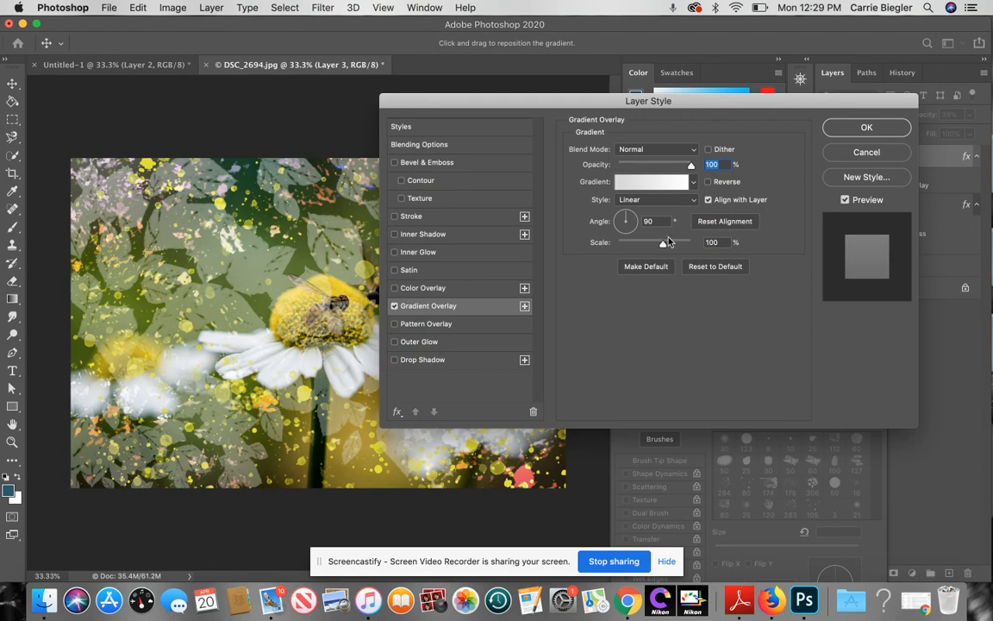
pyautogui.moveTo(663, 247); pyautogui.dragTo(649, 247)
pyautogui.click(692, 183)
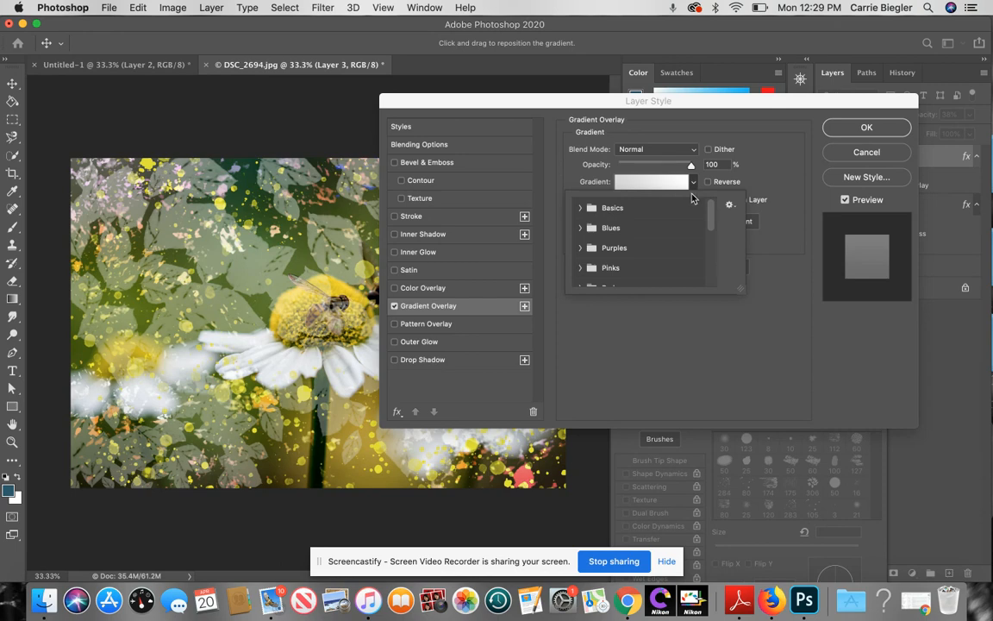
pyautogui.click(695, 181)
pyautogui.moveTo(691, 168); pyautogui.dragTo(654, 167)
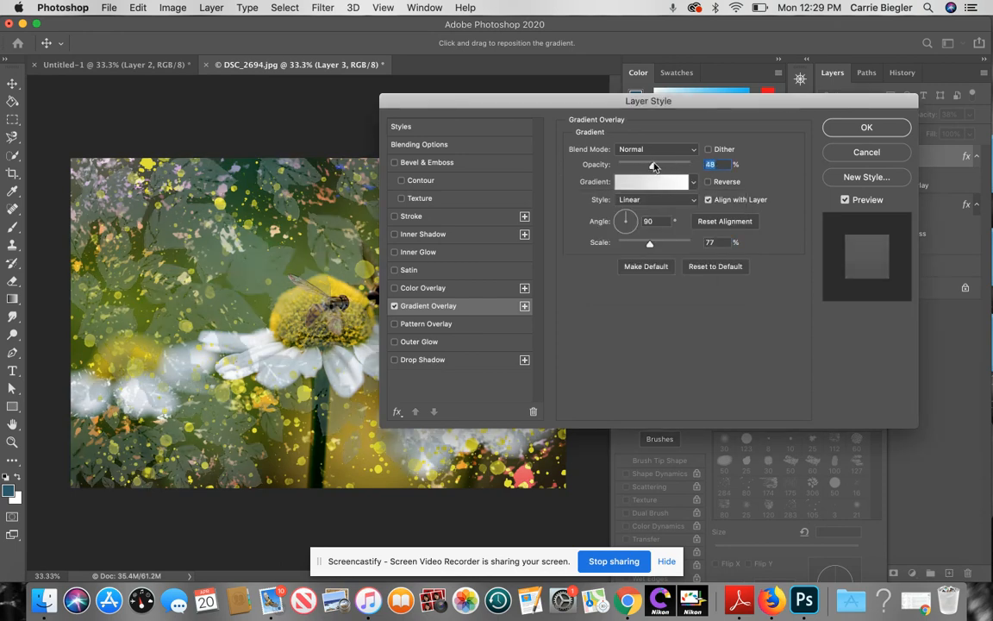
pyautogui.click(865, 127)
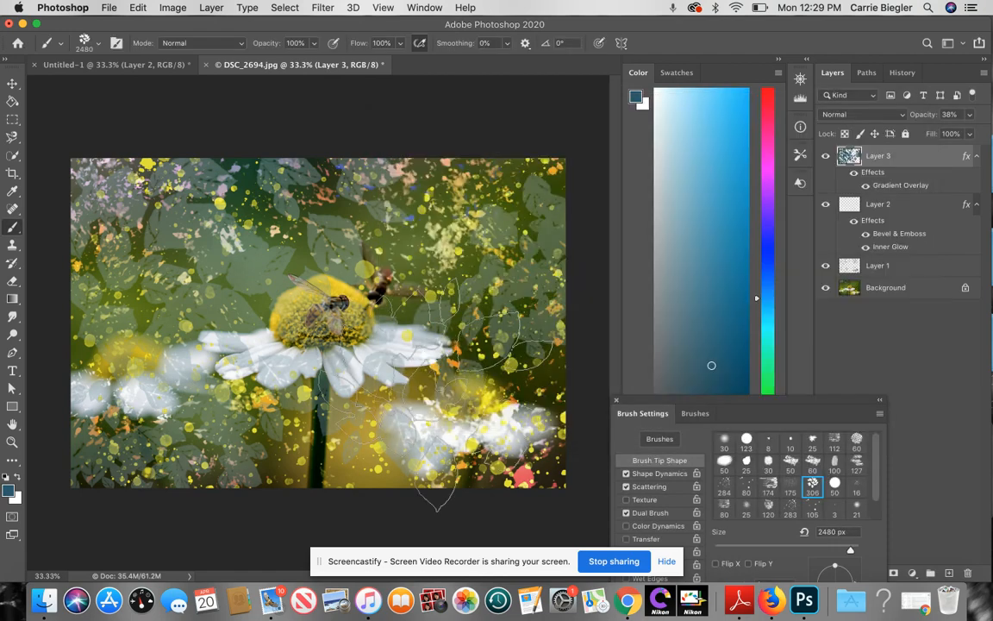
# Step: View the Untitled-1 abstract background document and return to the DSC_2694.jpg daisy photo
pyautogui.click(133, 68)
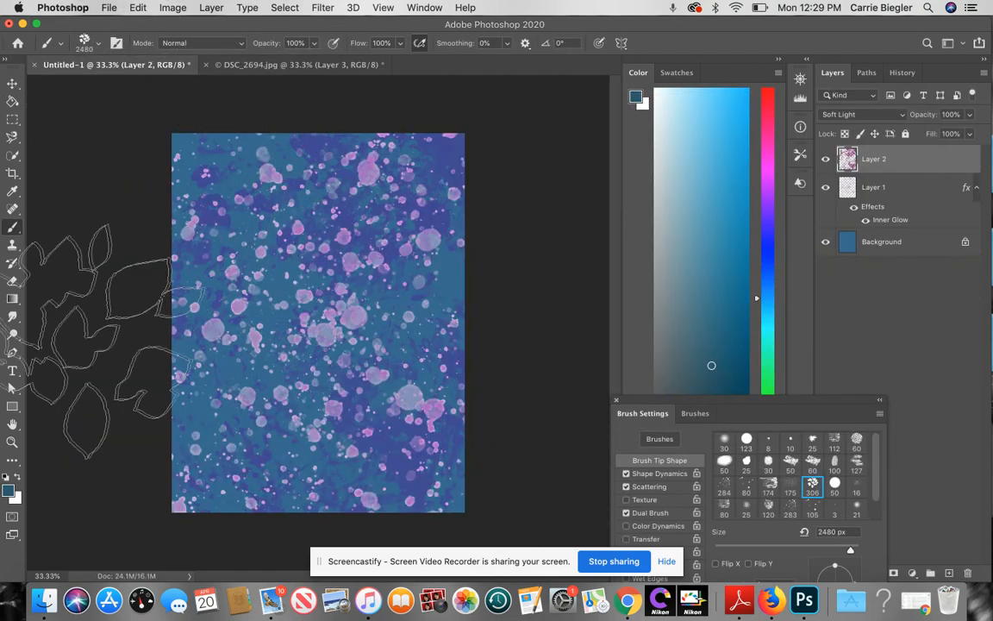
pyautogui.click(285, 66)
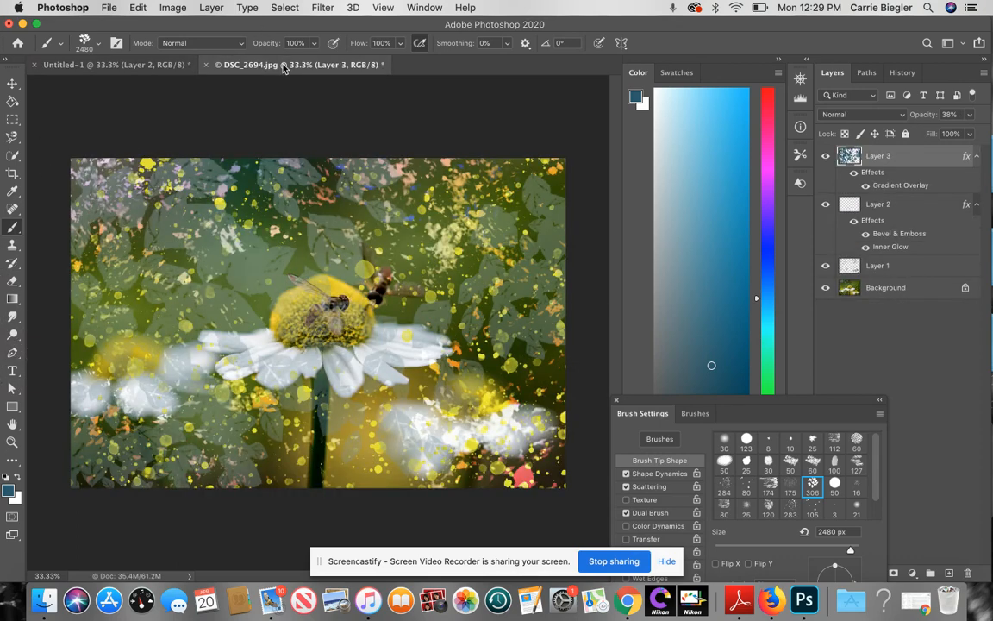